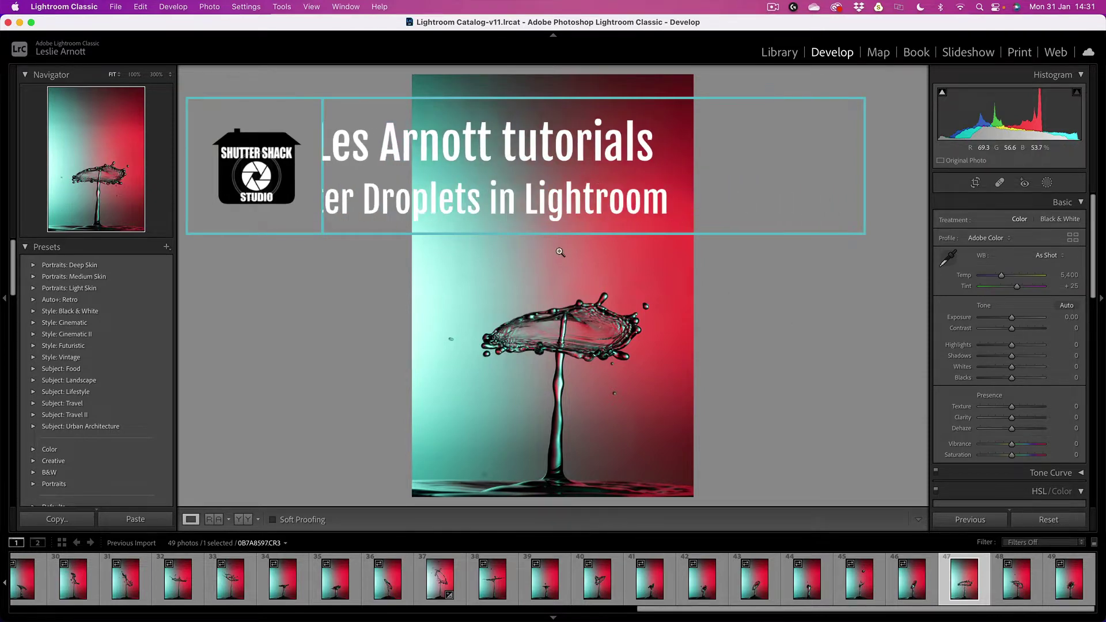
# - Make the Lightroom Develop window full screen on the water-droplet photo
pyautogui.click(31, 23)
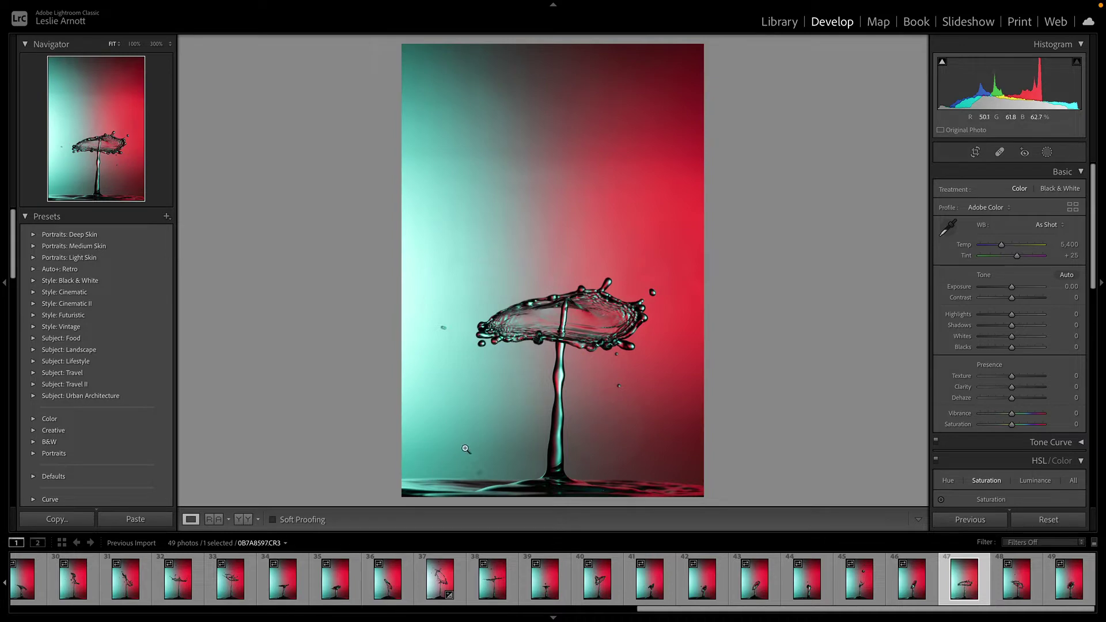
pyautogui.click(485, 459)
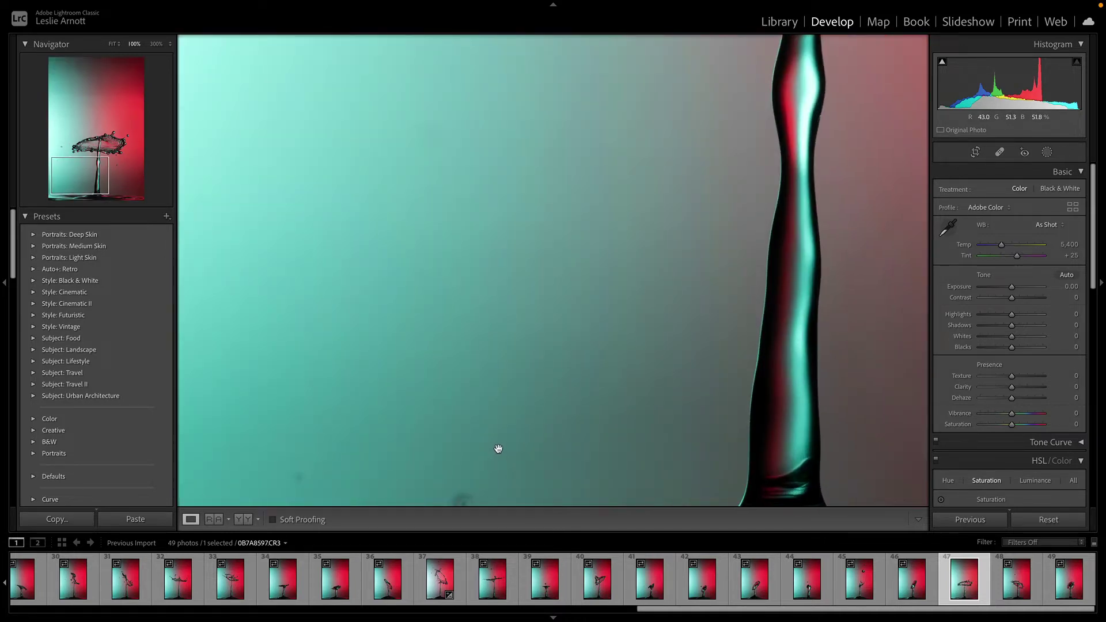
pyautogui.click(498, 449)
pyautogui.click(496, 449)
pyautogui.moveTo(496, 449); pyautogui.dragTo(551, 205)
pyautogui.moveTo(666, 246); pyautogui.dragTo(388, 521)
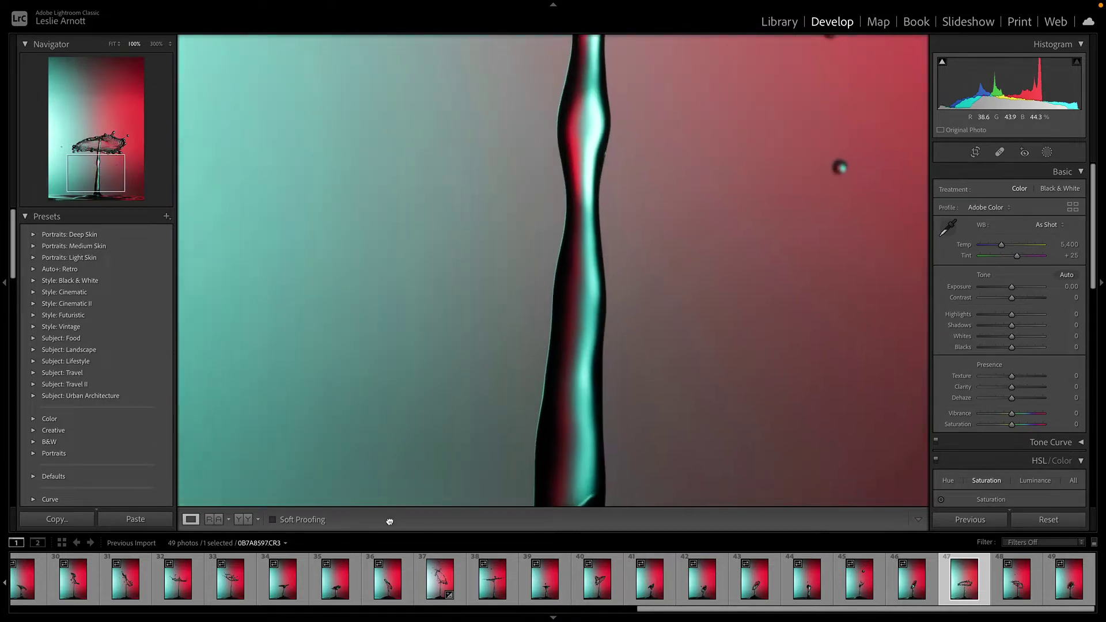
pyautogui.moveTo(749, 57); pyautogui.dragTo(596, 339)
pyautogui.click(596, 339)
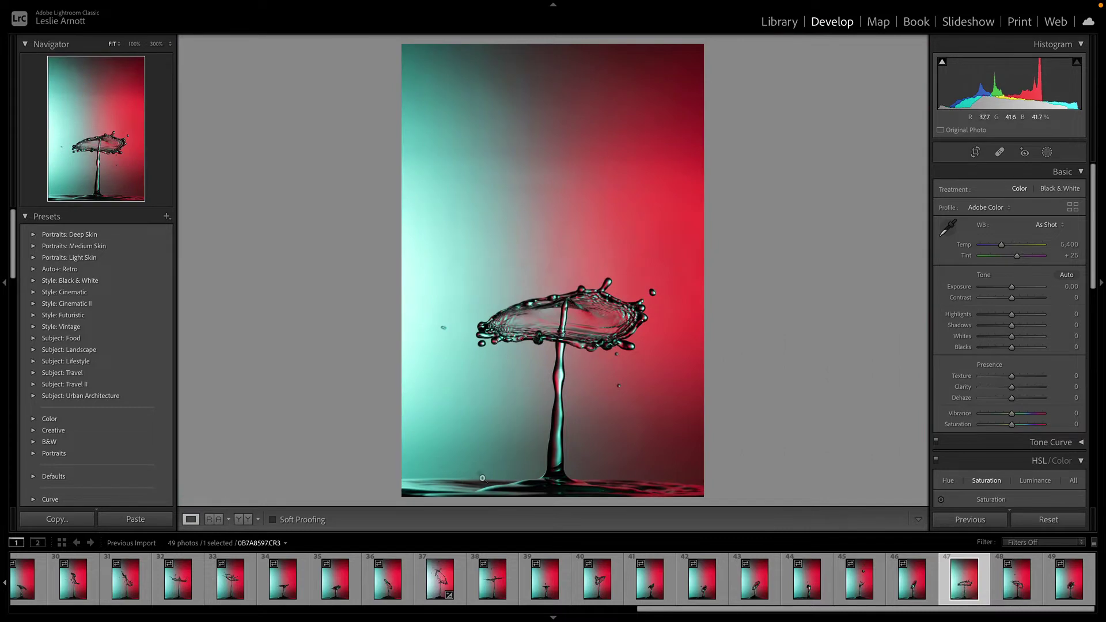
pyautogui.click(478, 477)
pyautogui.click(656, 312)
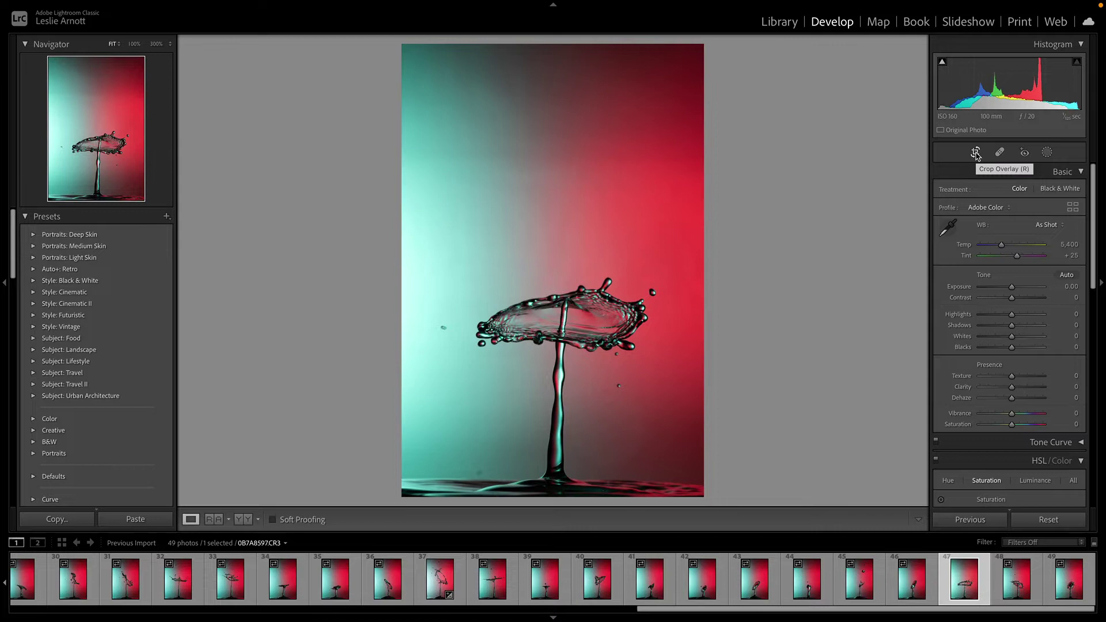
# - Crop the droplet photo to a near-square frame and straighten it by −1.01°
pyautogui.click(976, 153)
pyautogui.moveTo(553, 45); pyautogui.dragTo(555, 142)
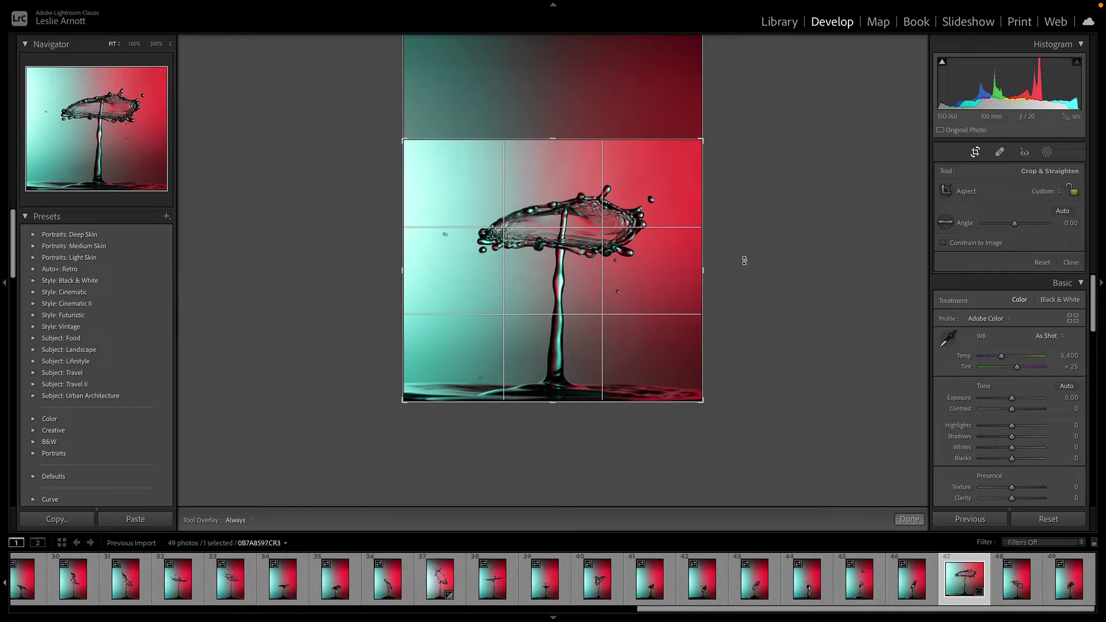
pyautogui.moveTo(625, 163); pyautogui.dragTo(691, 173)
pyautogui.moveTo(719, 269); pyautogui.dragTo(717, 265)
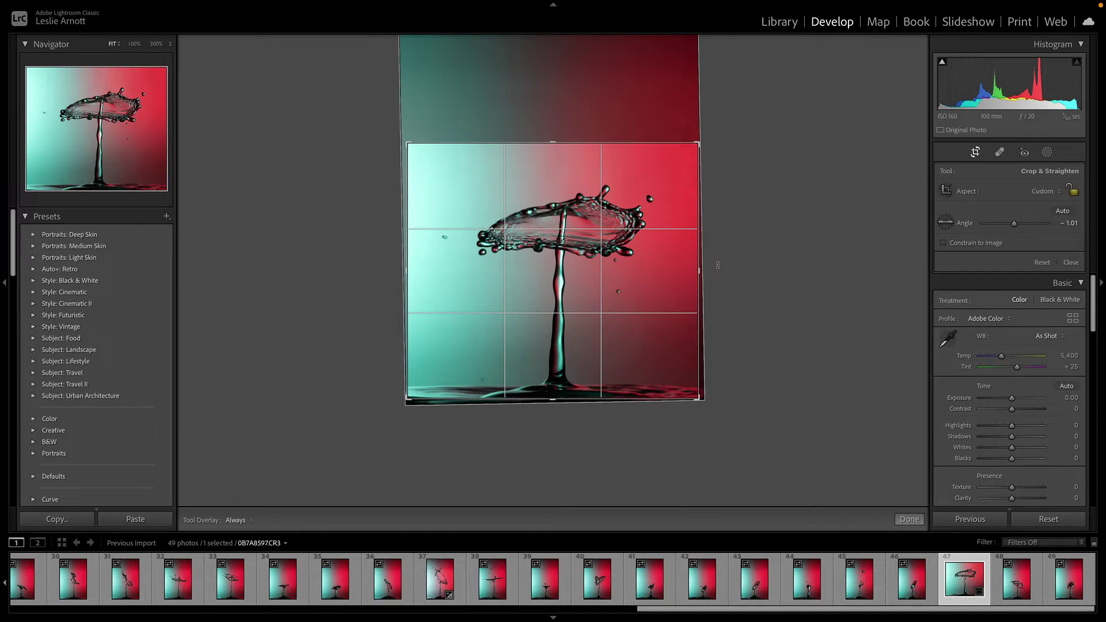
pyautogui.press('r')
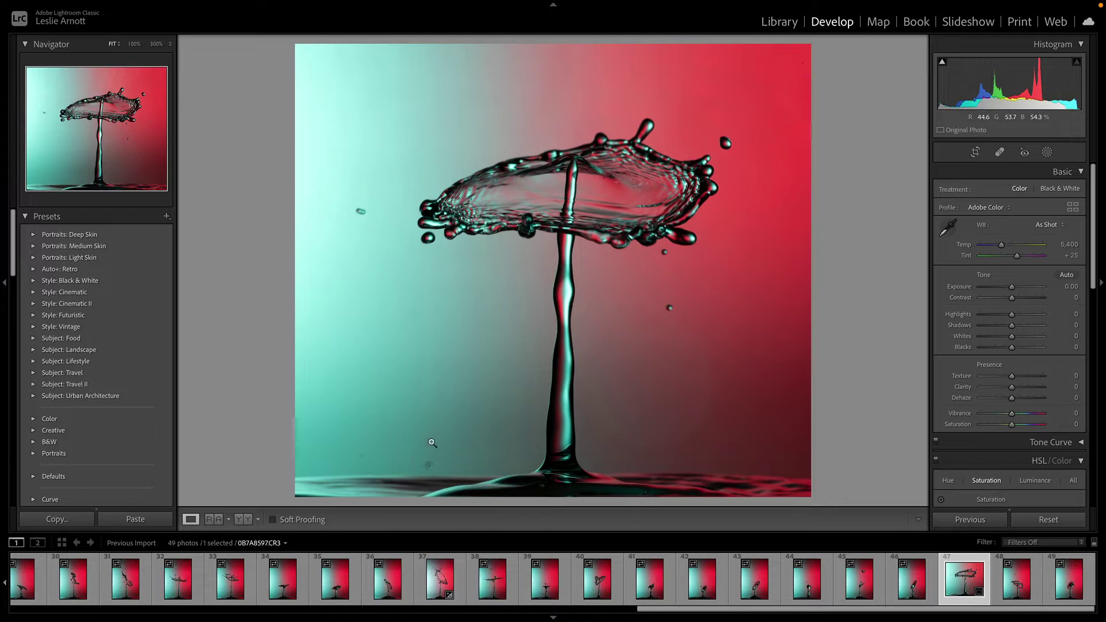
# - Zoom to 100% on the lower-left background and activate the Spot Removal heal brush
pyautogui.click(391, 471)
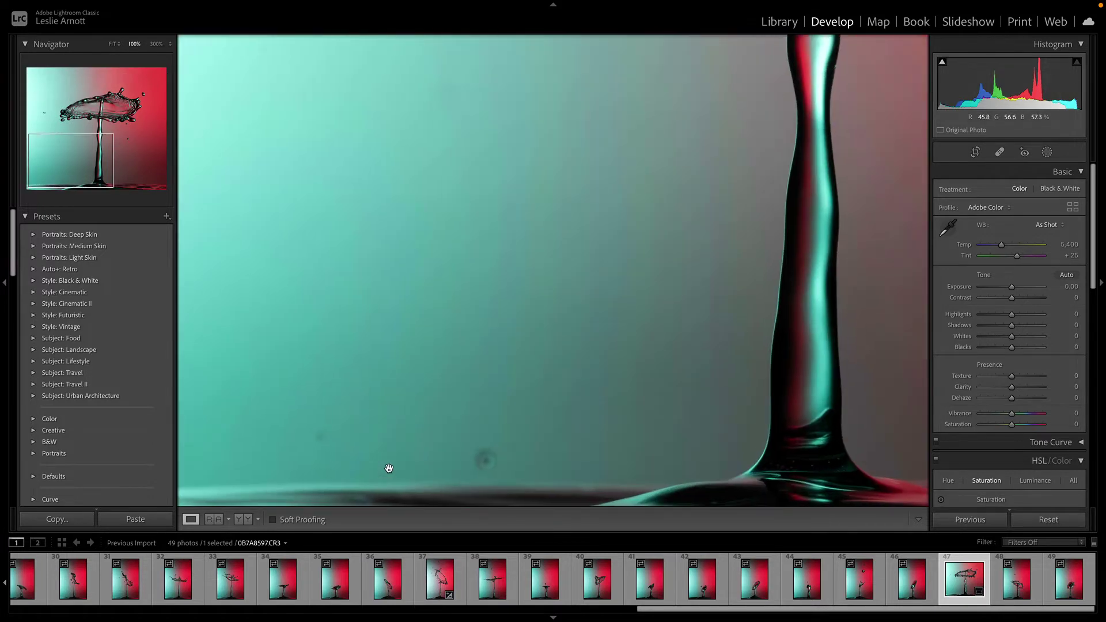
pyautogui.click(1001, 152)
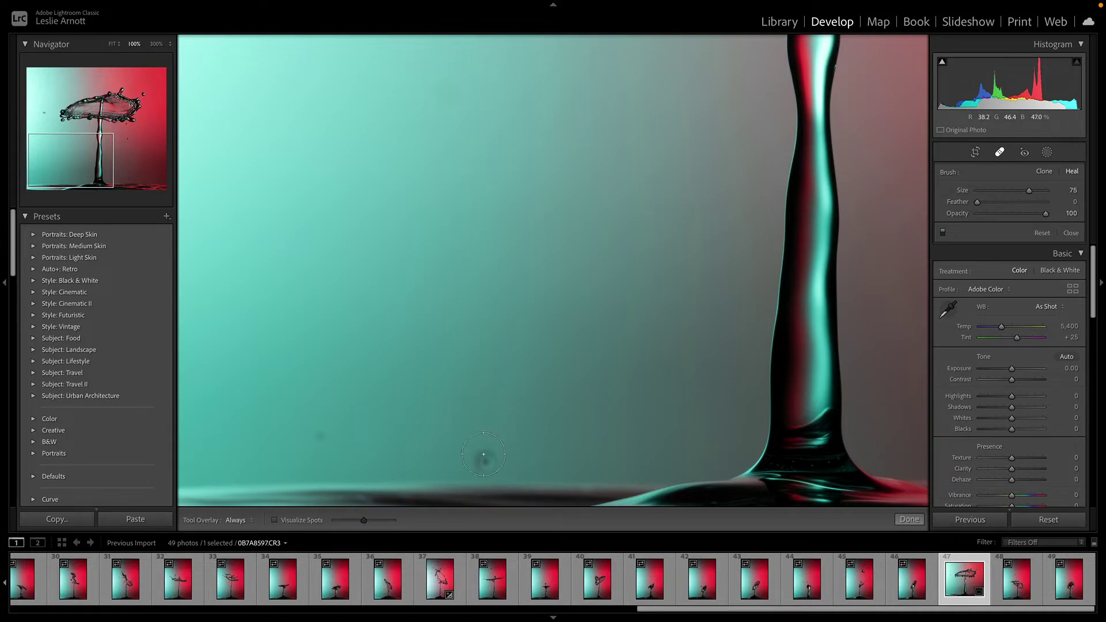
# - Heal specks on the lower and left background and the stray droplet left of the crown
pyautogui.scroll(-1, 486, 459)
pyautogui.click(486, 460)
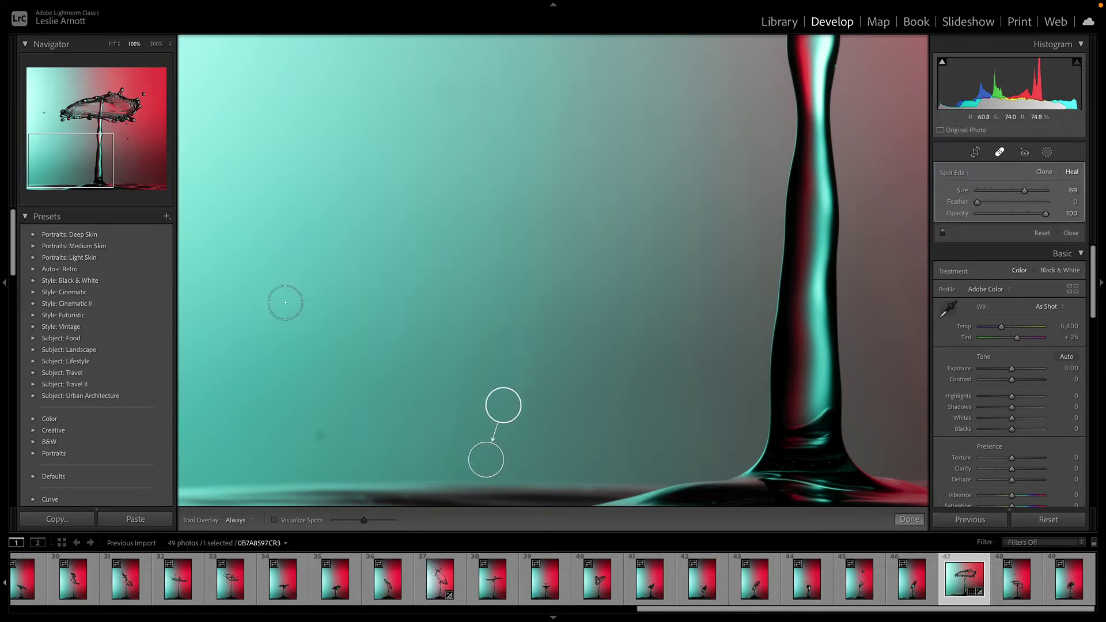
pyautogui.click(319, 437)
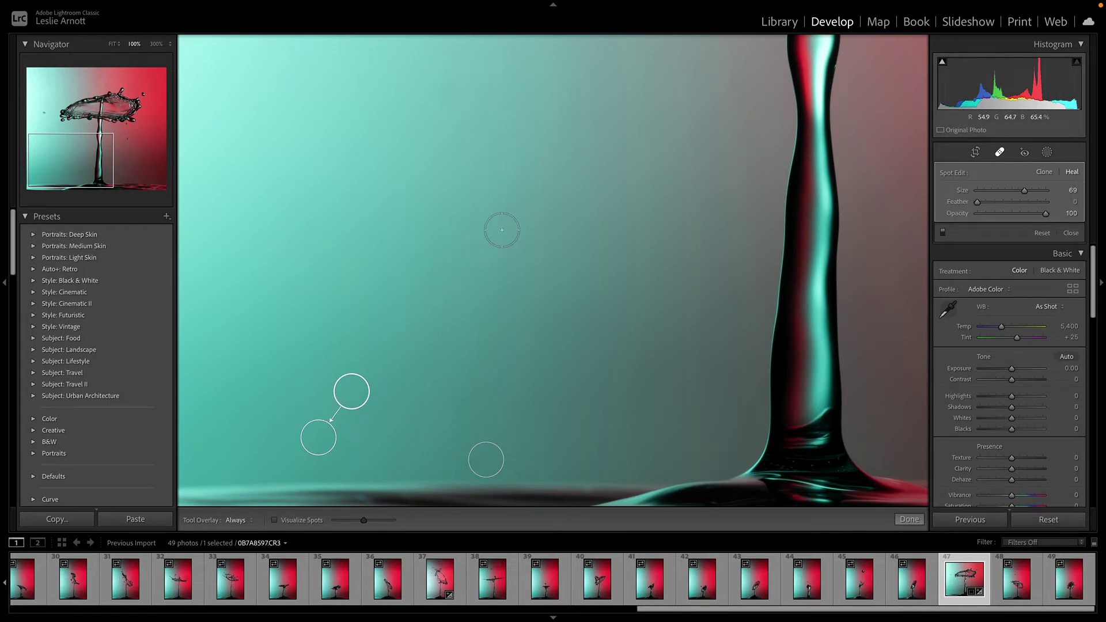
pyautogui.moveTo(502, 230); pyautogui.dragTo(418, 404)
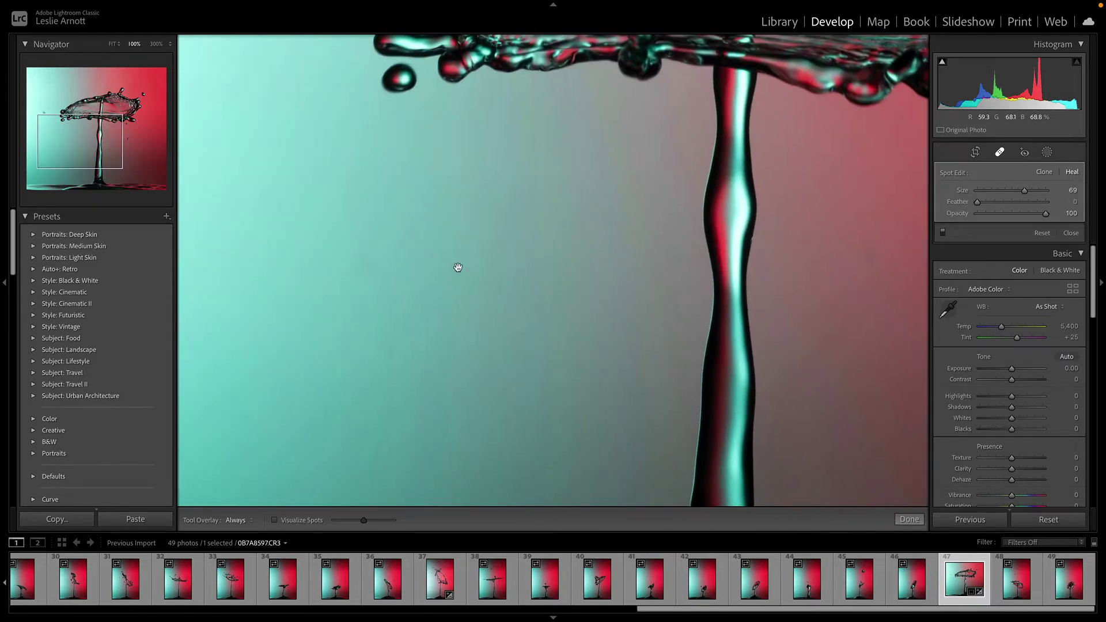
pyautogui.moveTo(458, 267); pyautogui.dragTo(532, 227)
pyautogui.moveTo(459, 183); pyautogui.dragTo(523, 200)
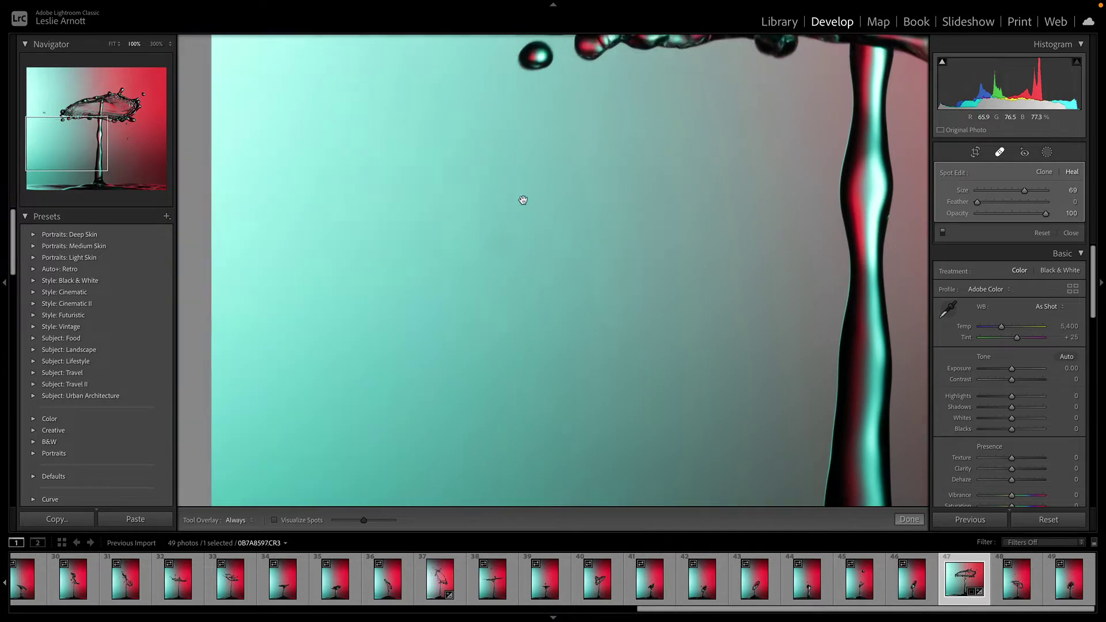
pyautogui.moveTo(610, 231); pyautogui.dragTo(664, 242)
pyautogui.moveTo(657, 190)
pyautogui.mouseDown()
pyautogui.moveTo(598, 241)
pyautogui.moveTo(580, 230)
pyautogui.moveTo(588, 205)
pyautogui.mouseUp()
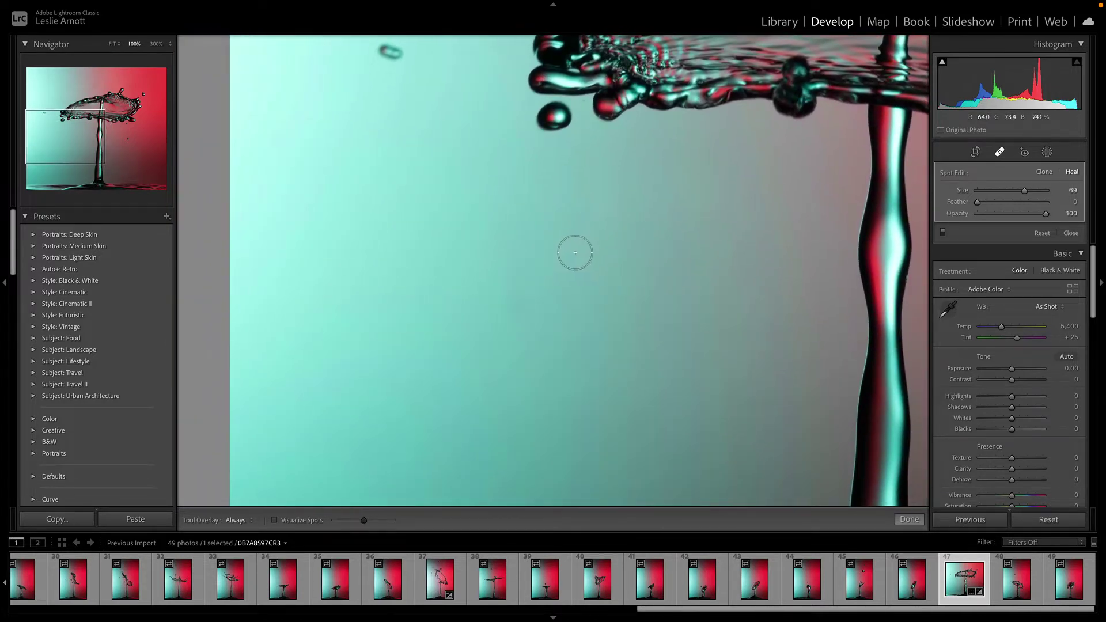
pyautogui.click(514, 309)
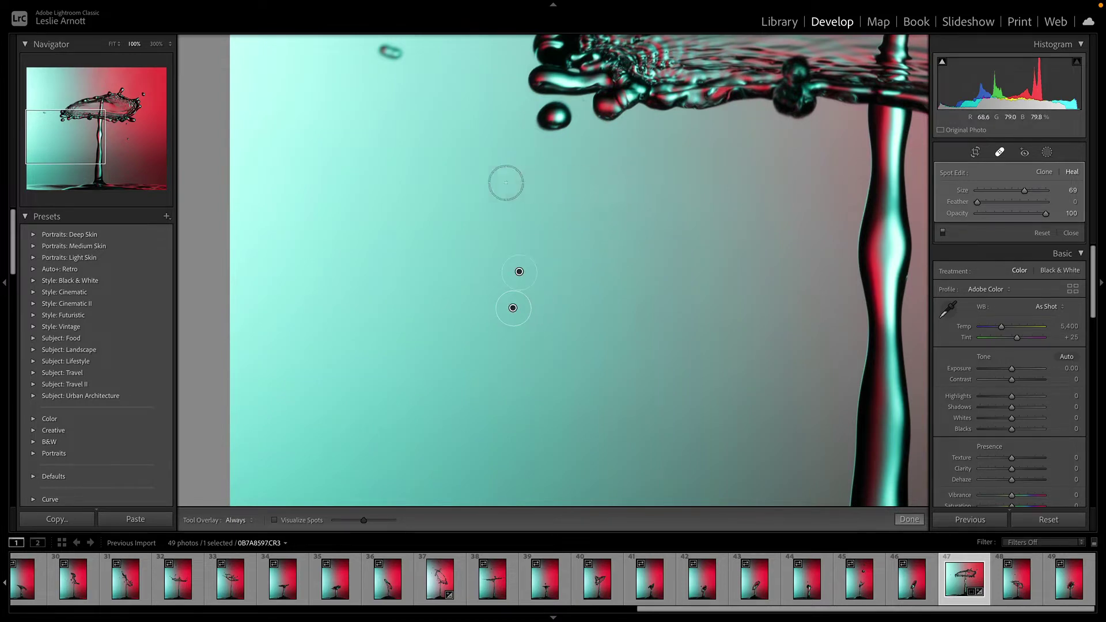
pyautogui.moveTo(461, 167); pyautogui.dragTo(510, 338)
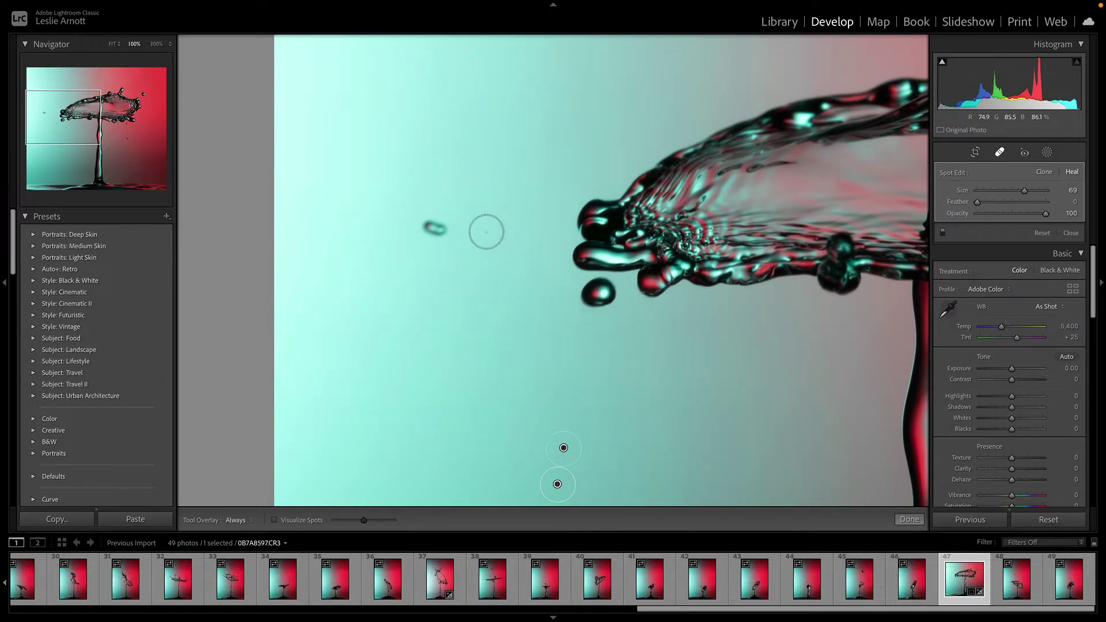
pyautogui.click(434, 227)
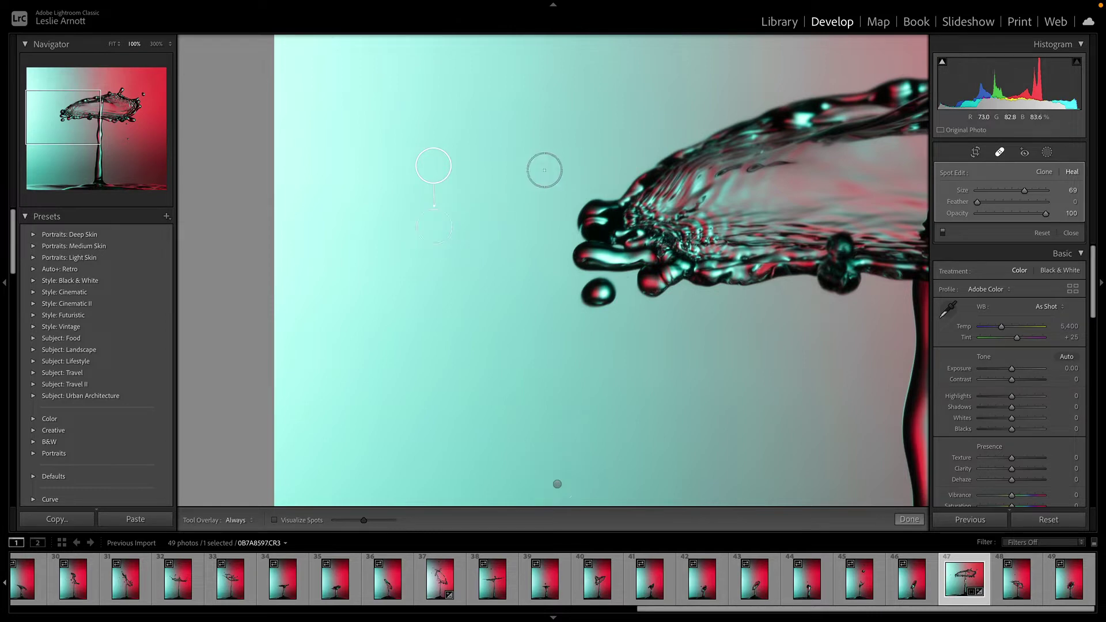
# - Heal the specks on the red background below the crown and toward the bottom edge
pyautogui.moveTo(564, 149); pyautogui.dragTo(54, 369)
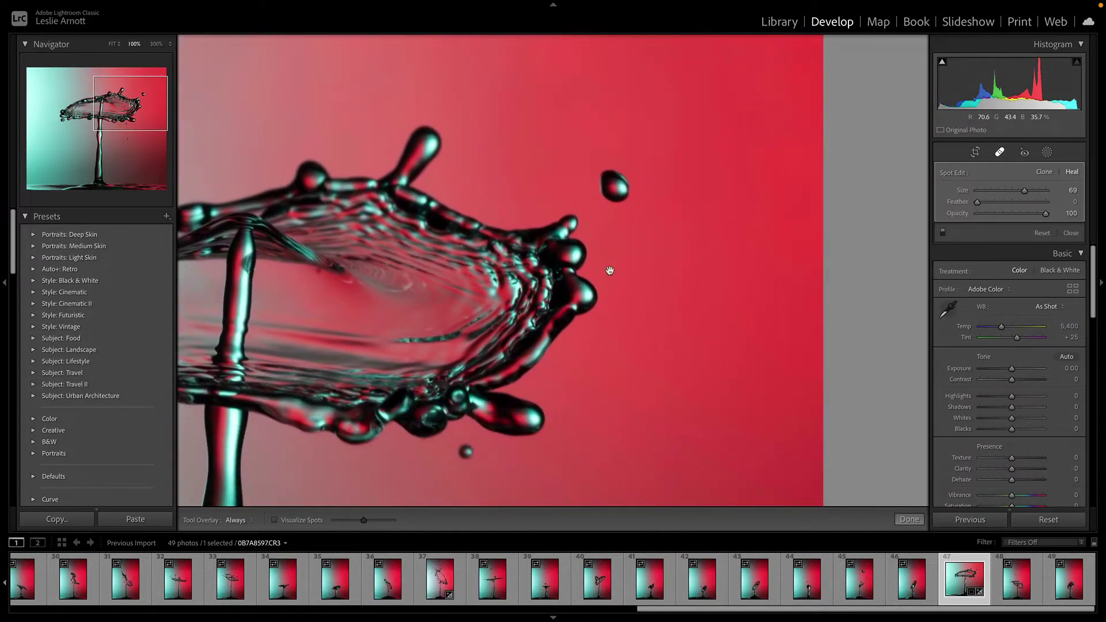
pyautogui.moveTo(610, 267); pyautogui.dragTo(637, 92)
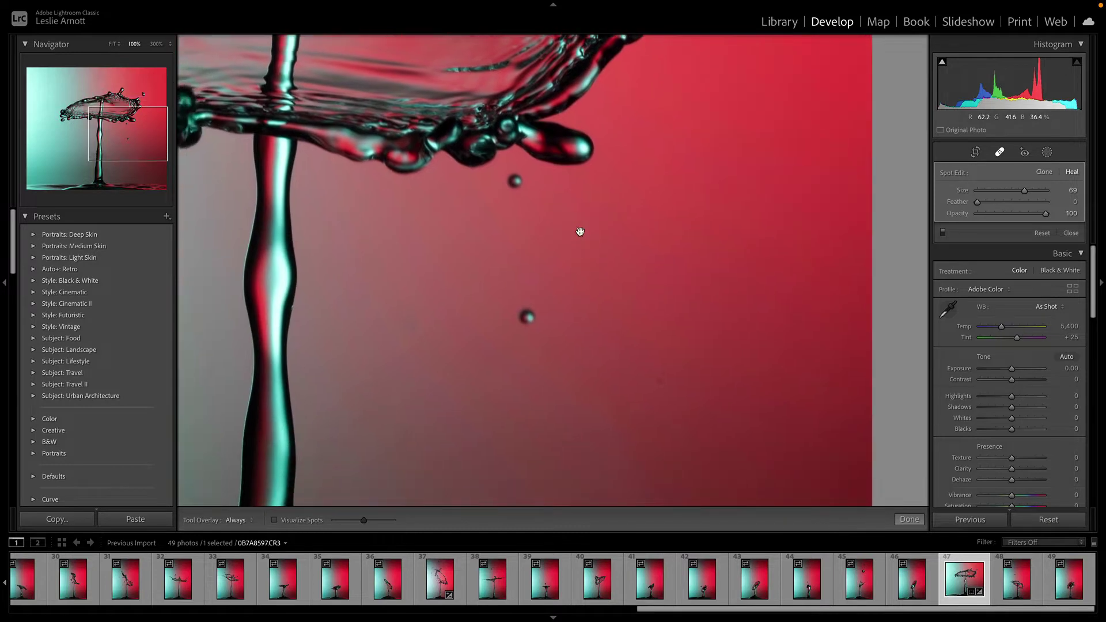
pyautogui.click(514, 182)
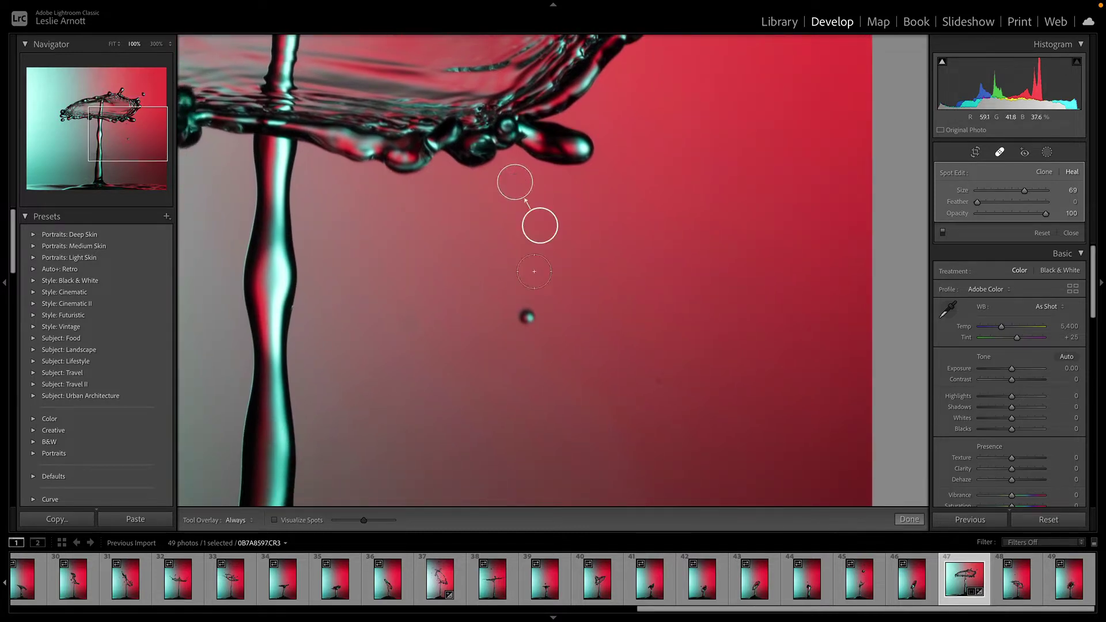
pyautogui.click(527, 319)
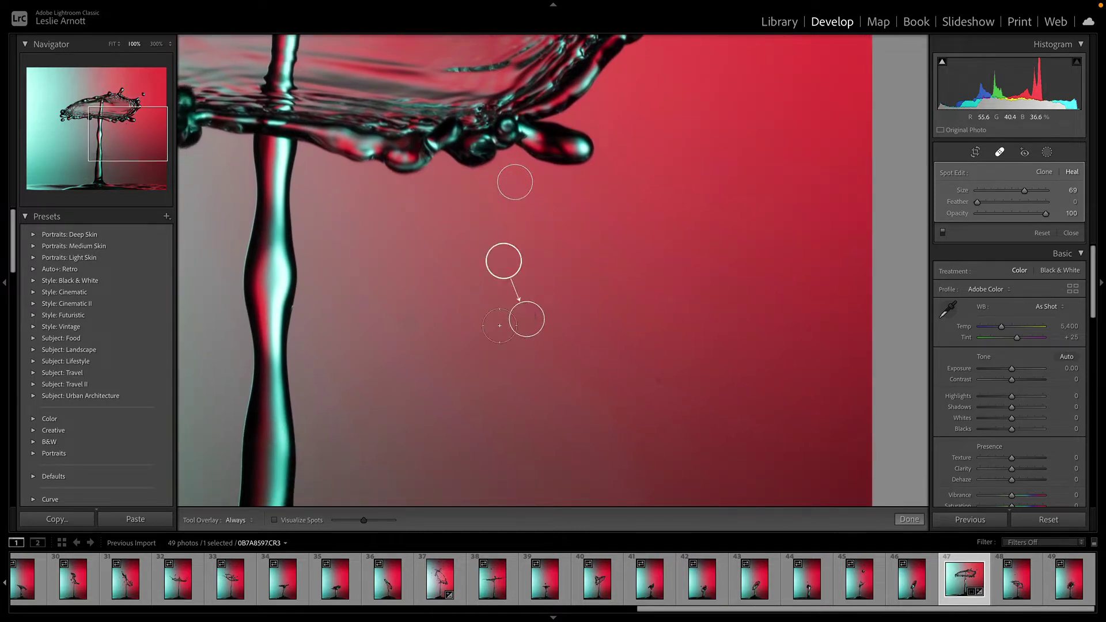
pyautogui.click(403, 322)
pyautogui.click(659, 376)
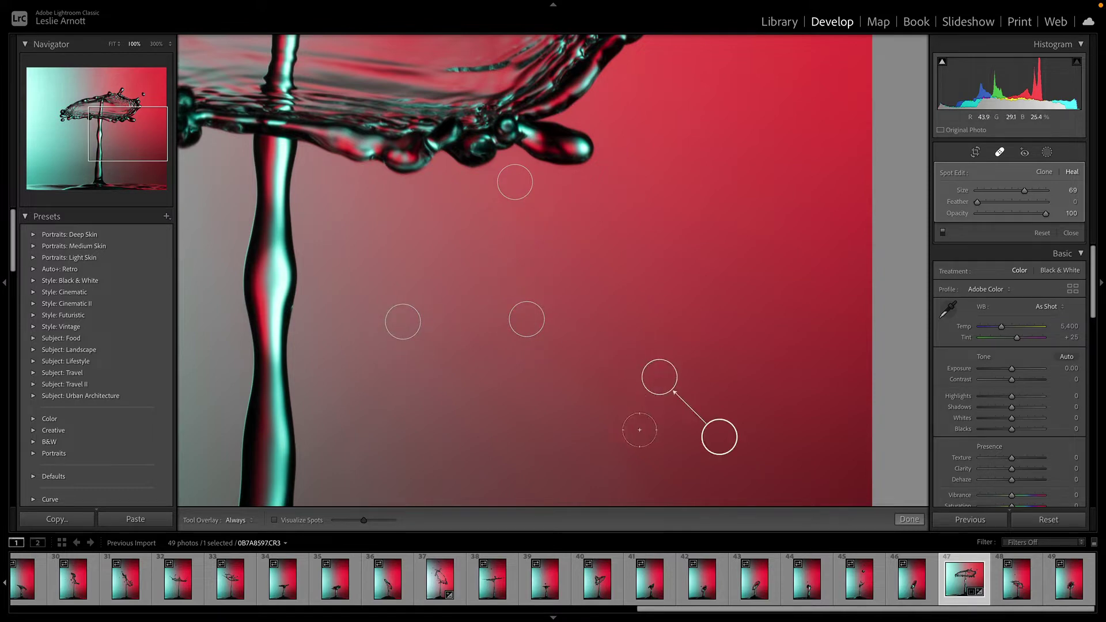
pyautogui.click(639, 430)
pyautogui.moveTo(755, 284); pyautogui.dragTo(683, 104)
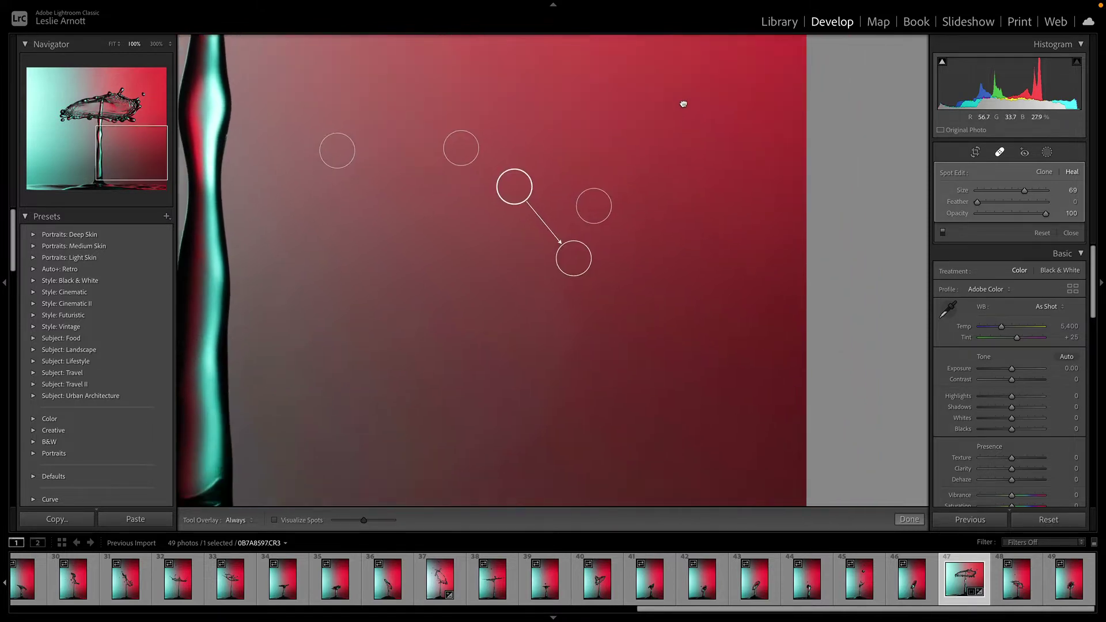
pyautogui.moveTo(687, 353); pyautogui.dragTo(721, 184)
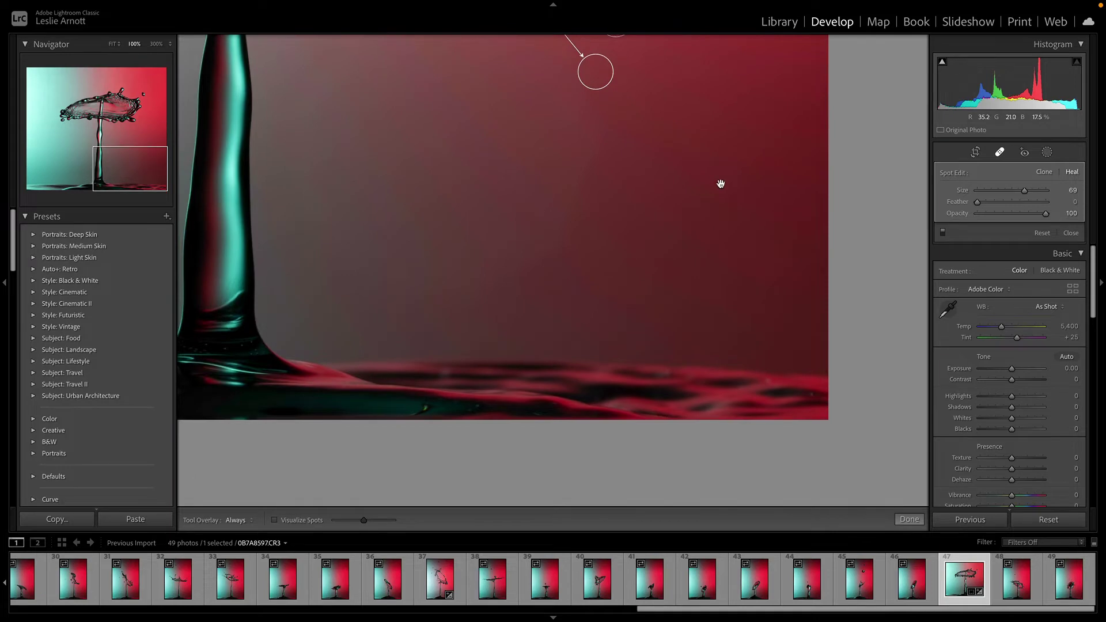
pyautogui.click(741, 315)
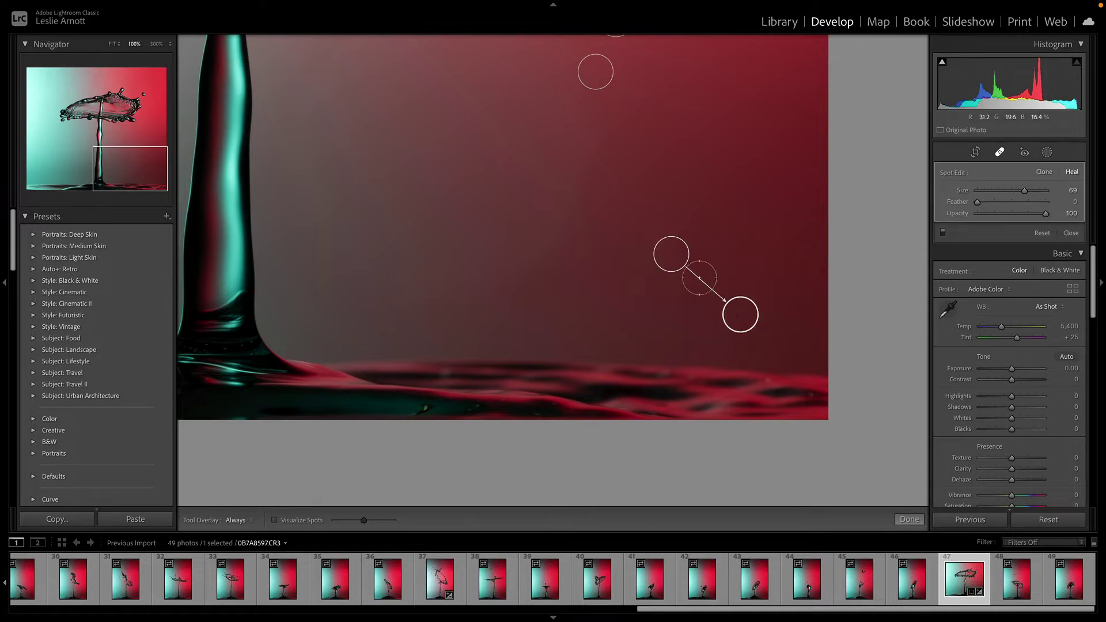
# - Move heal sources to clean background patches and heal a speck beside the splash
pyautogui.moveTo(660, 253)
pyautogui.mouseDown()
pyautogui.moveTo(659, 381)
pyautogui.moveTo(648, 388)
pyautogui.mouseUp()
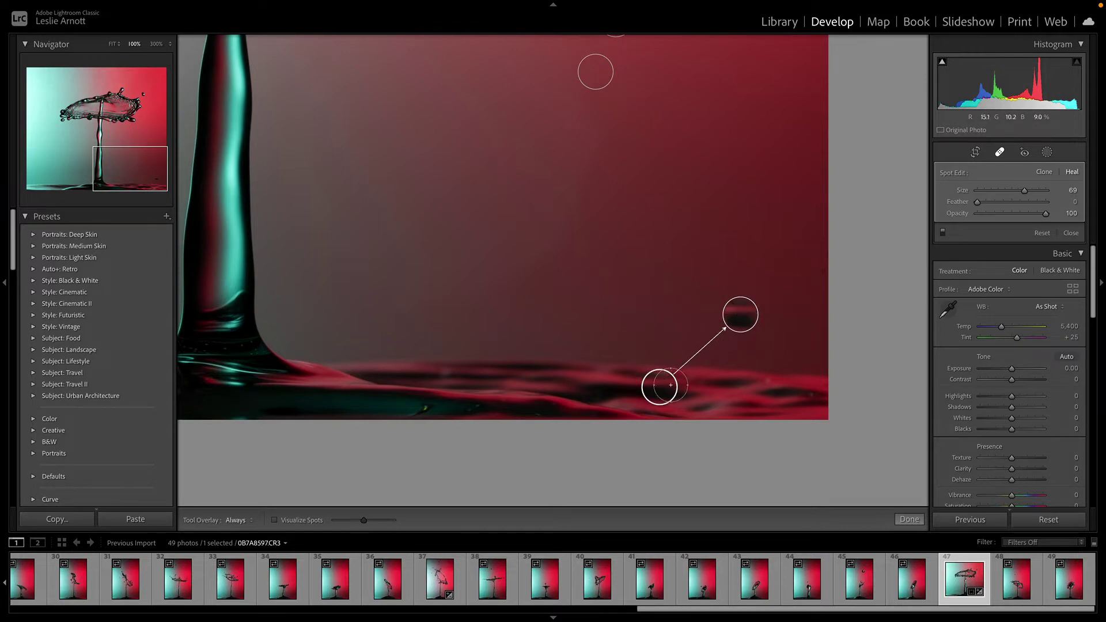
pyautogui.moveTo(657, 390)
pyautogui.mouseDown()
pyautogui.moveTo(650, 310)
pyautogui.moveTo(634, 347)
pyautogui.moveTo(653, 318)
pyautogui.moveTo(672, 318)
pyautogui.mouseUp()
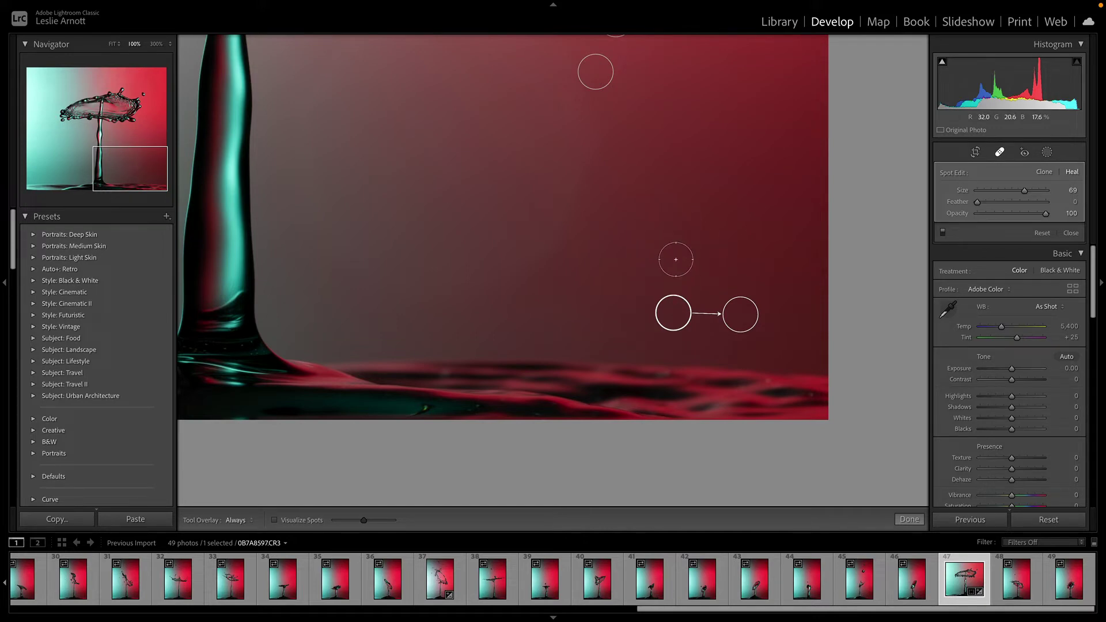
pyautogui.moveTo(706, 190); pyautogui.dragTo(655, 388)
pyautogui.moveTo(657, 225); pyautogui.dragTo(581, 431)
pyautogui.moveTo(576, 242); pyautogui.dragTo(602, 323)
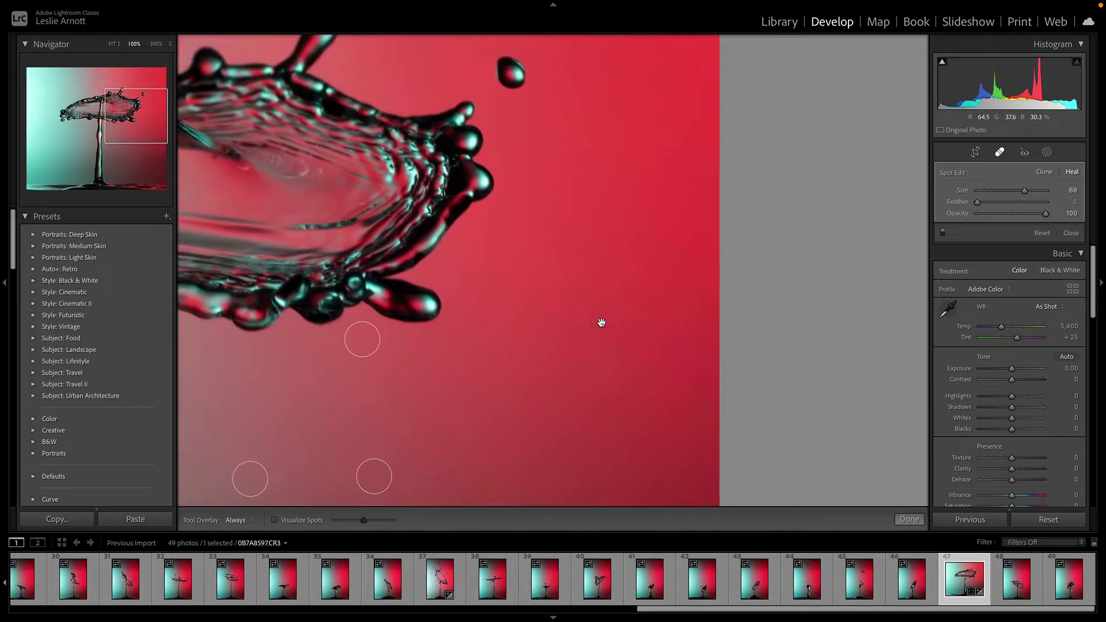
pyautogui.click(551, 235)
# - Heal the speck at the photo's top-right corner in the fitted view and finish spot removal
pyautogui.moveTo(635, 223); pyautogui.dragTo(763, 149)
pyautogui.moveTo(323, 340); pyautogui.dragTo(648, 284)
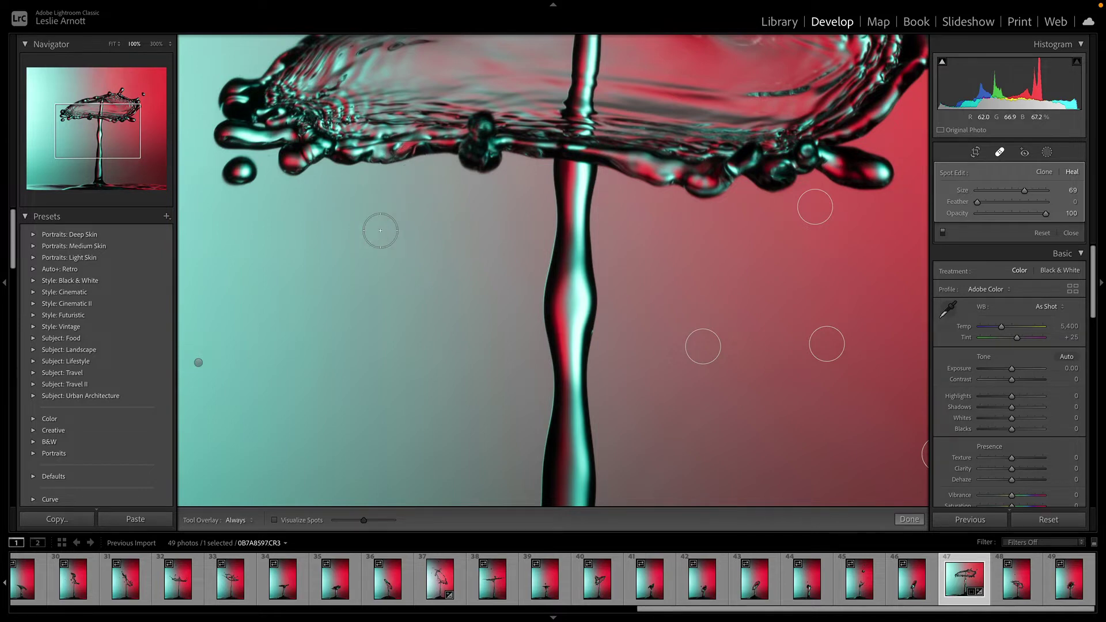
pyautogui.moveTo(369, 260); pyautogui.dragTo(568, 205)
pyautogui.moveTo(324, 110); pyautogui.dragTo(302, 223)
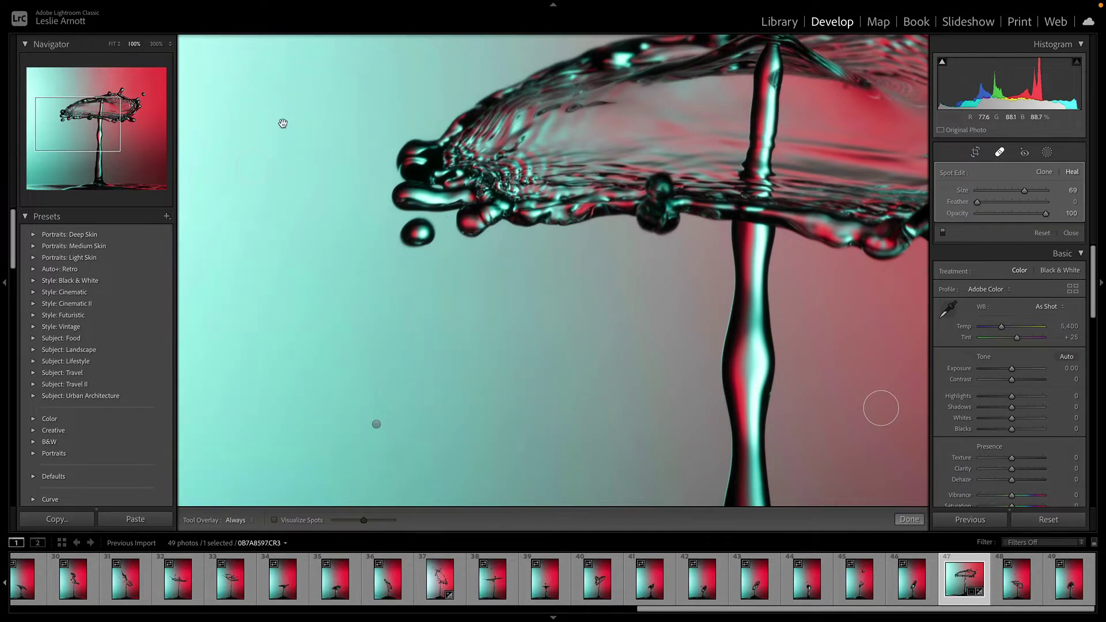
pyautogui.moveTo(282, 121); pyautogui.dragTo(306, 279)
pyautogui.moveTo(410, 121); pyautogui.dragTo(333, 263)
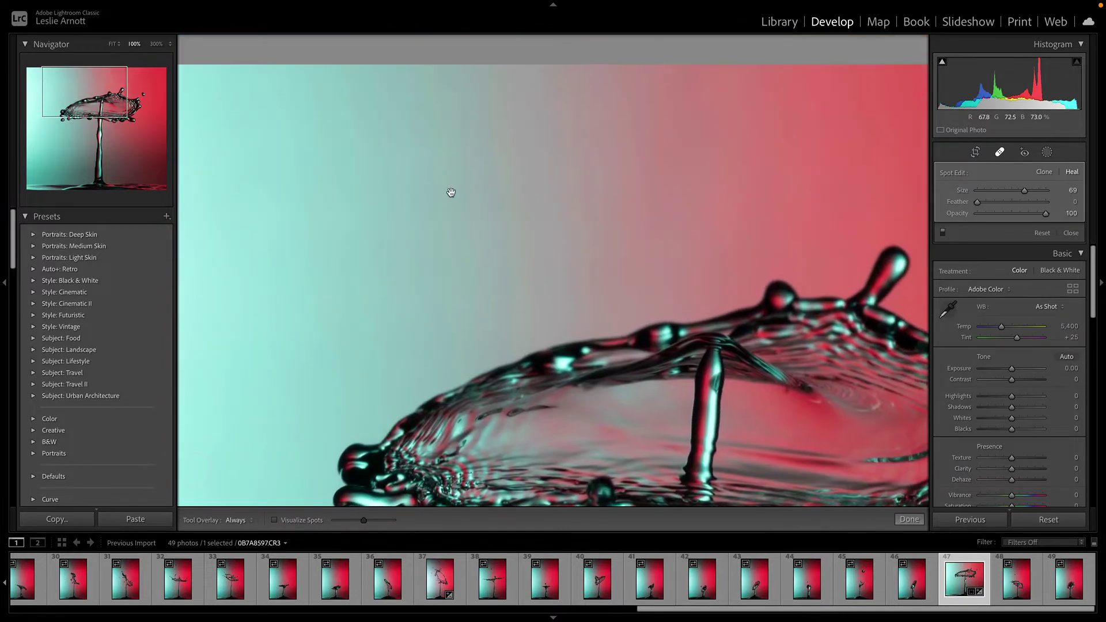
pyautogui.moveTo(451, 193); pyautogui.dragTo(120, 255)
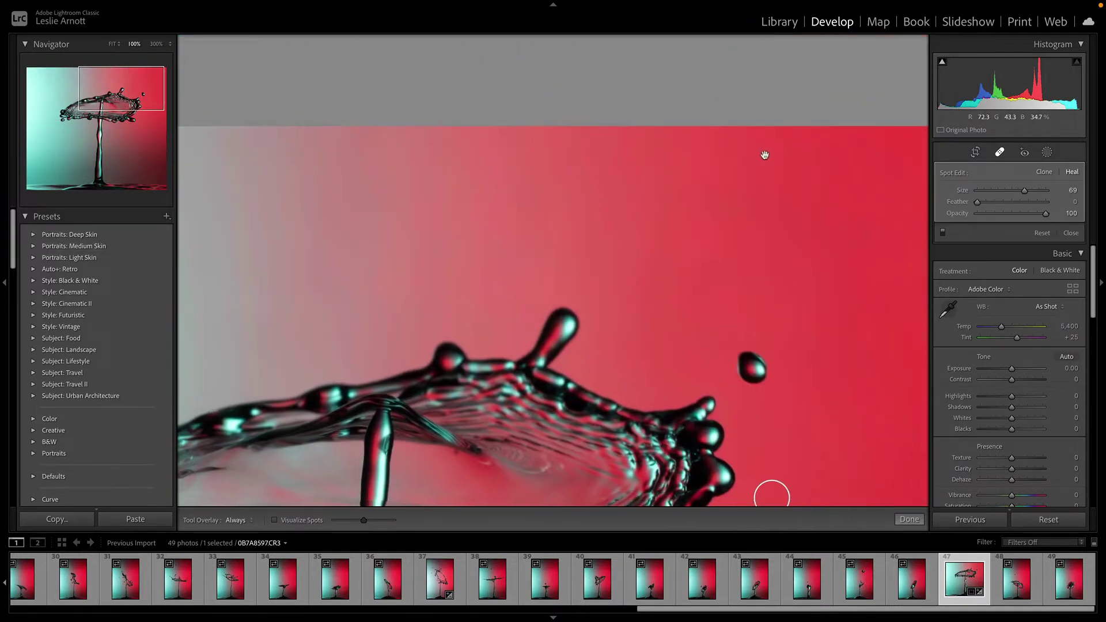
pyautogui.moveTo(766, 154); pyautogui.dragTo(511, 119)
pyautogui.click(689, 134)
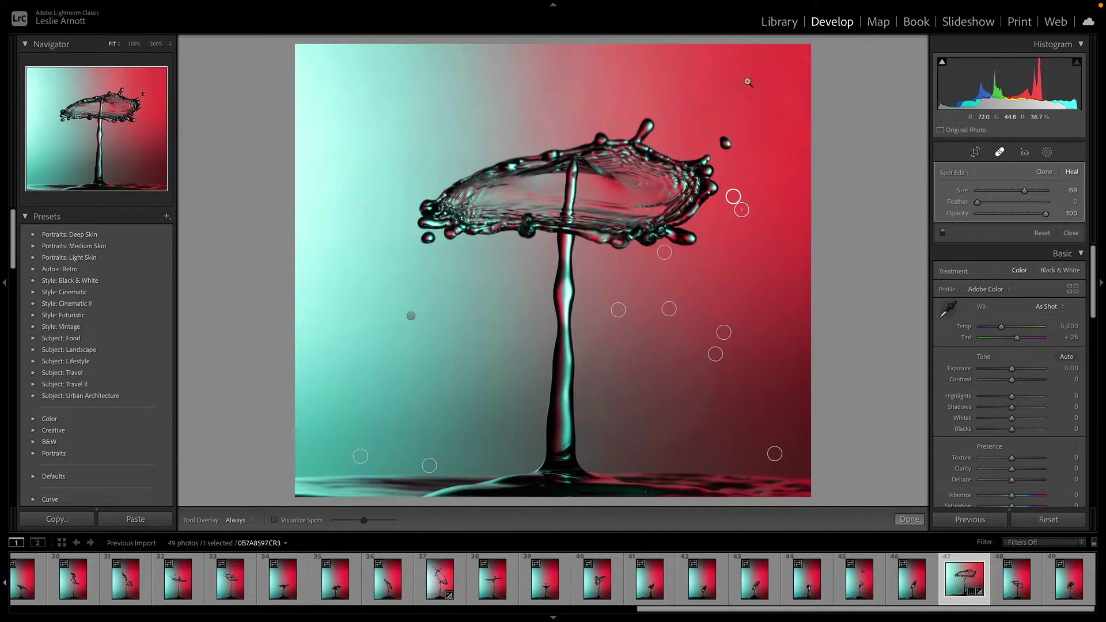
pyautogui.click(801, 62)
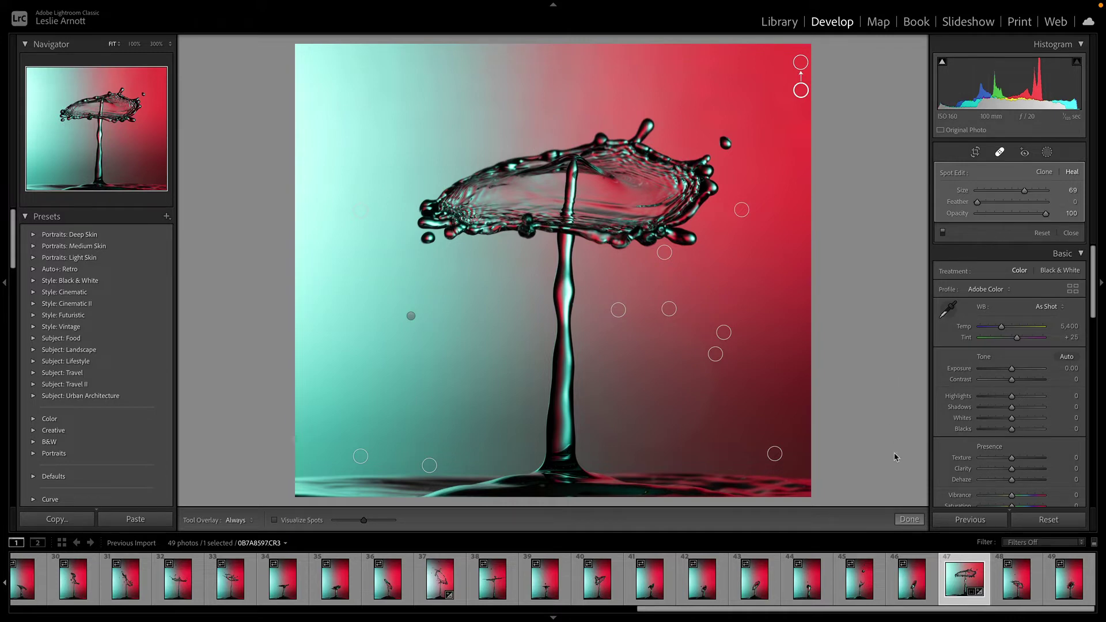
pyautogui.click(909, 519)
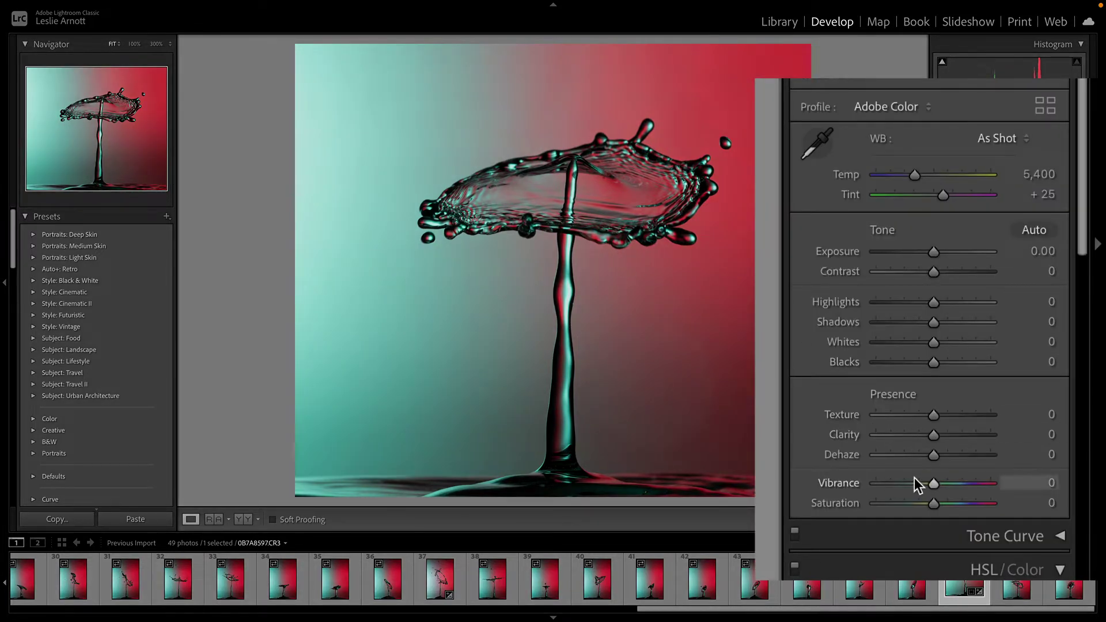
# - Try Clarity and reset it to 0, then raise Texture to +53, checking at 100%
pyautogui.moveTo(934, 435); pyautogui.dragTo(968, 414)
pyautogui.doubleClick(929, 436)
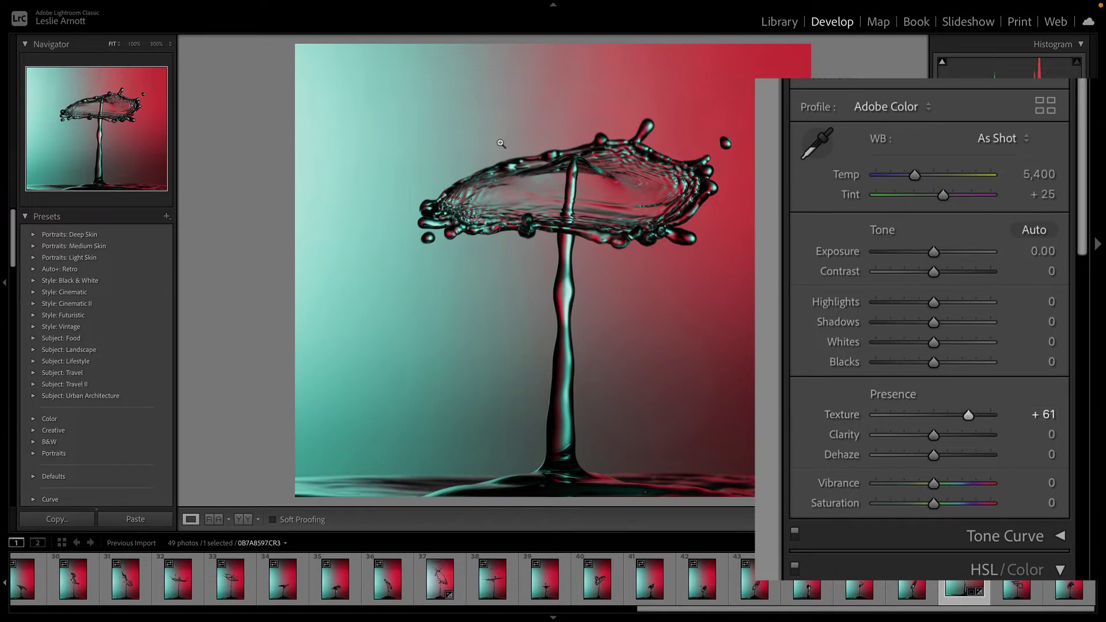
pyautogui.click(601, 169)
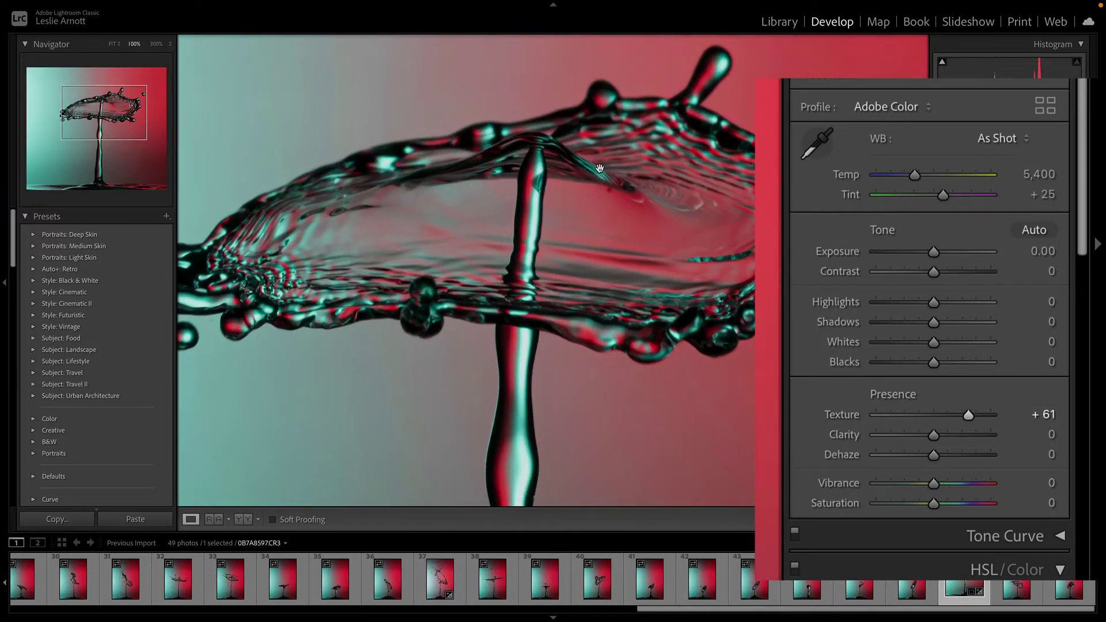
pyautogui.click(558, 315)
pyautogui.press('z')
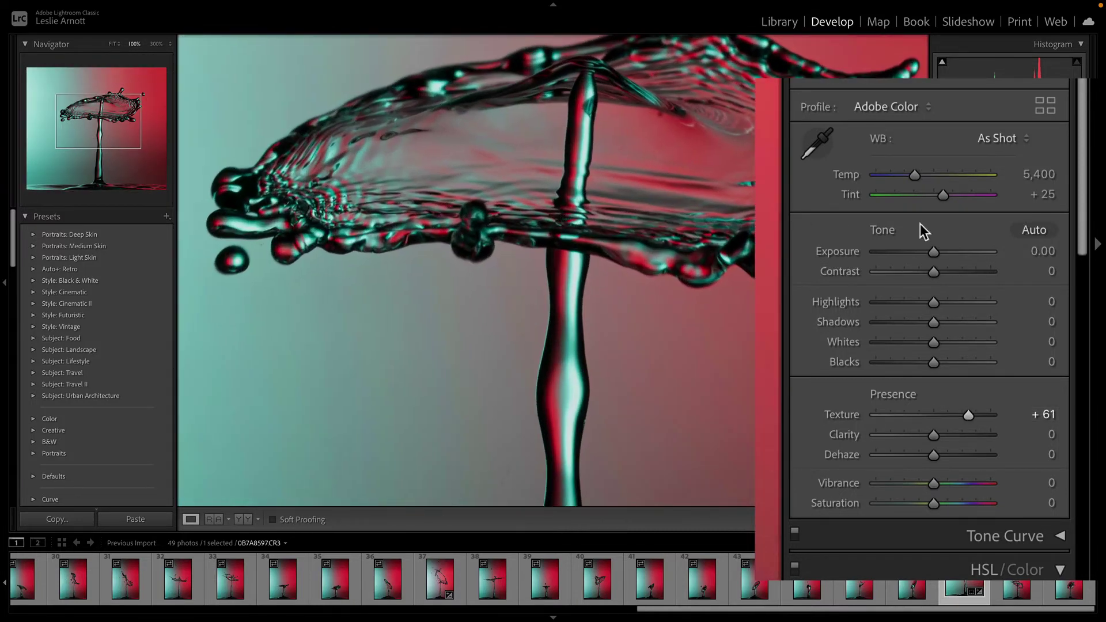
pyautogui.moveTo(967, 414)
pyautogui.mouseDown()
pyautogui.moveTo(872, 419)
pyautogui.moveTo(962, 406)
pyautogui.mouseUp()
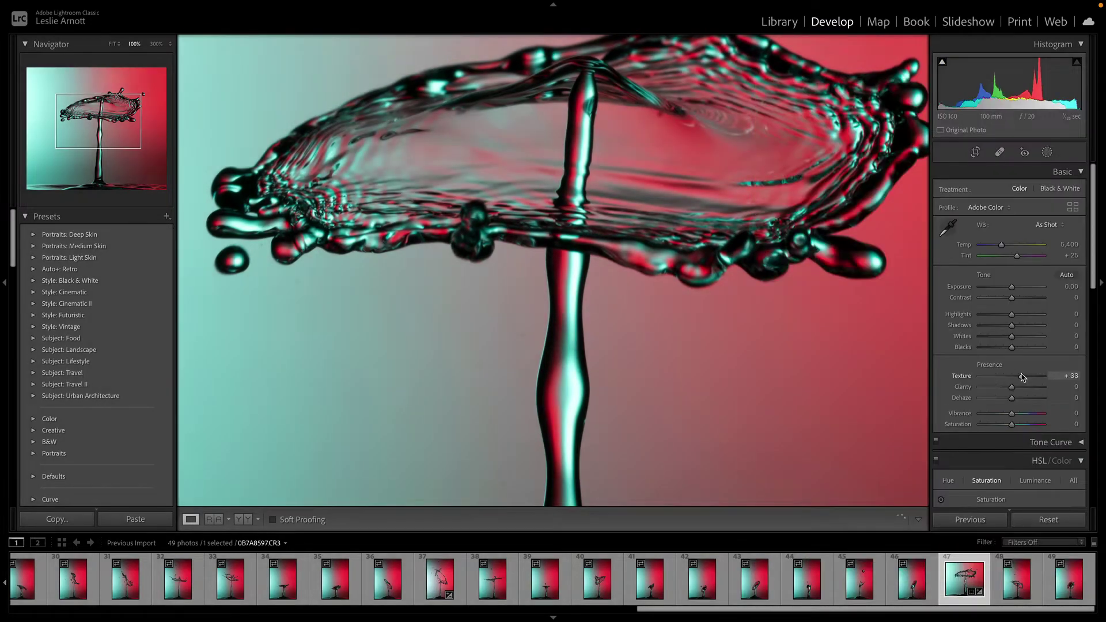
pyautogui.moveTo(1023, 377); pyautogui.dragTo(1035, 376)
pyautogui.click(616, 215)
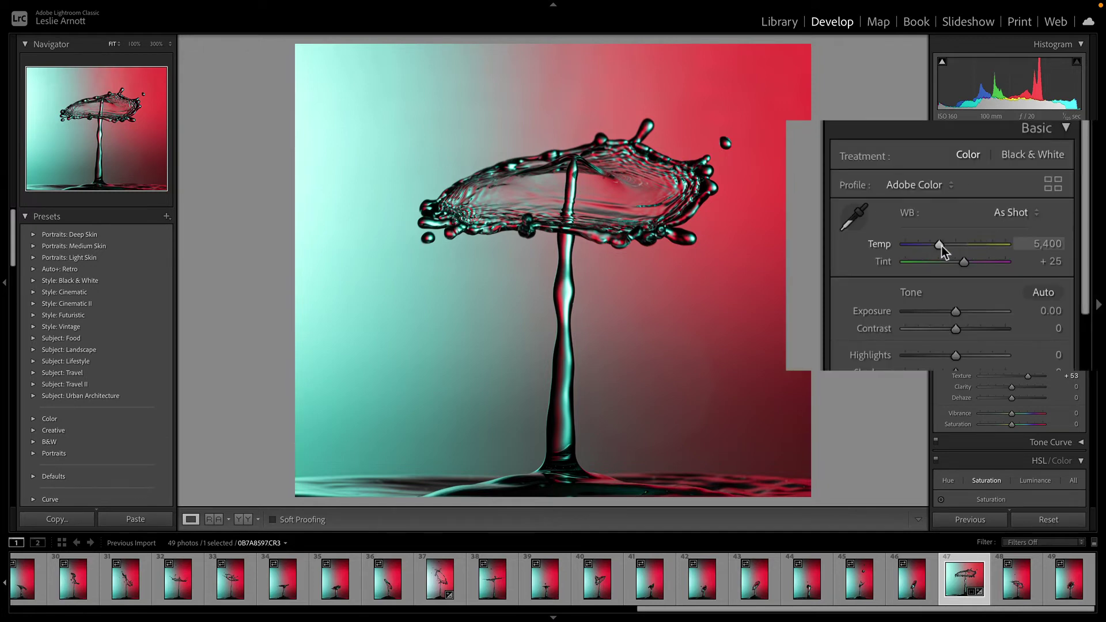
# - Set a Custom white balance of Temp 4,258 and Tint +1 for a cyan-to-red background
pyautogui.moveTo(941, 247)
pyautogui.mouseDown()
pyautogui.moveTo(990, 241)
pyautogui.moveTo(927, 244)
pyautogui.mouseUp()
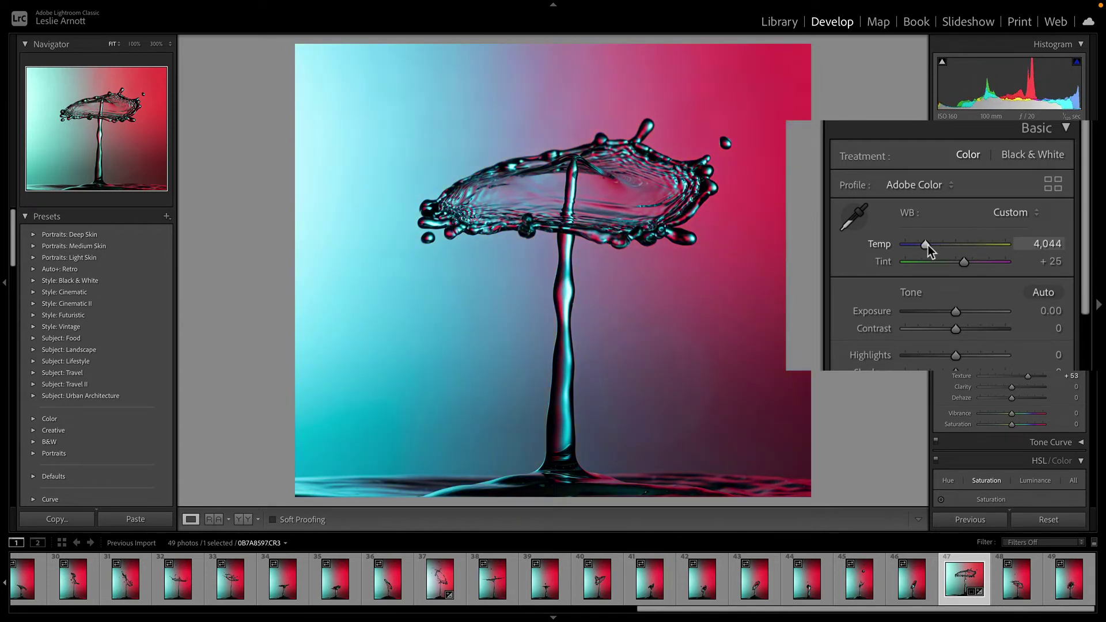
pyautogui.moveTo(928, 244); pyautogui.dragTo(918, 244)
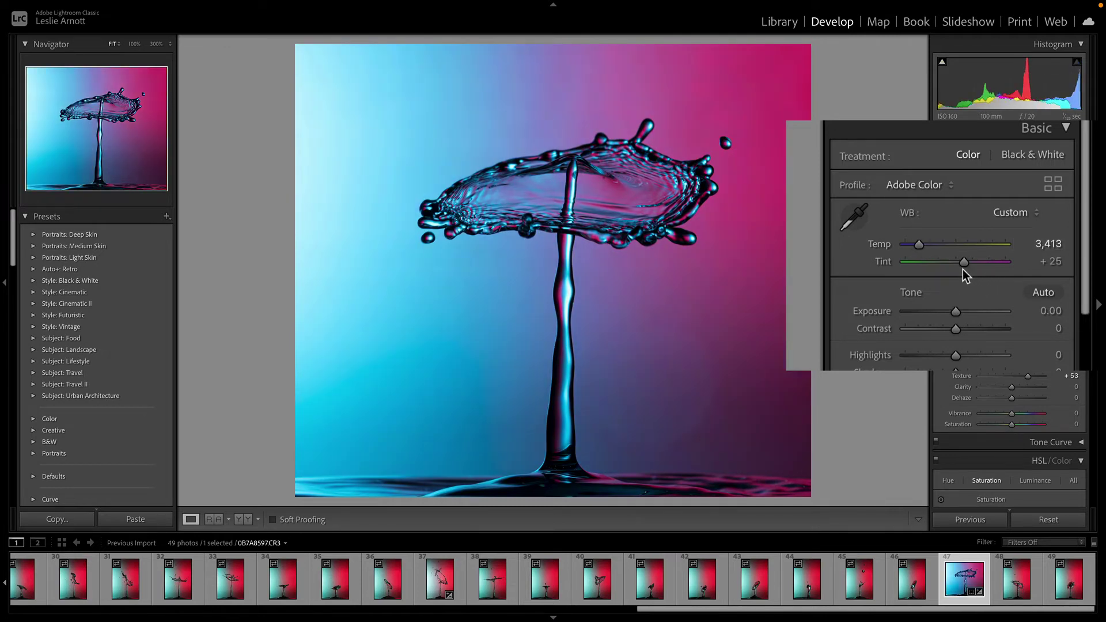
pyautogui.moveTo(963, 263); pyautogui.dragTo(1031, 256)
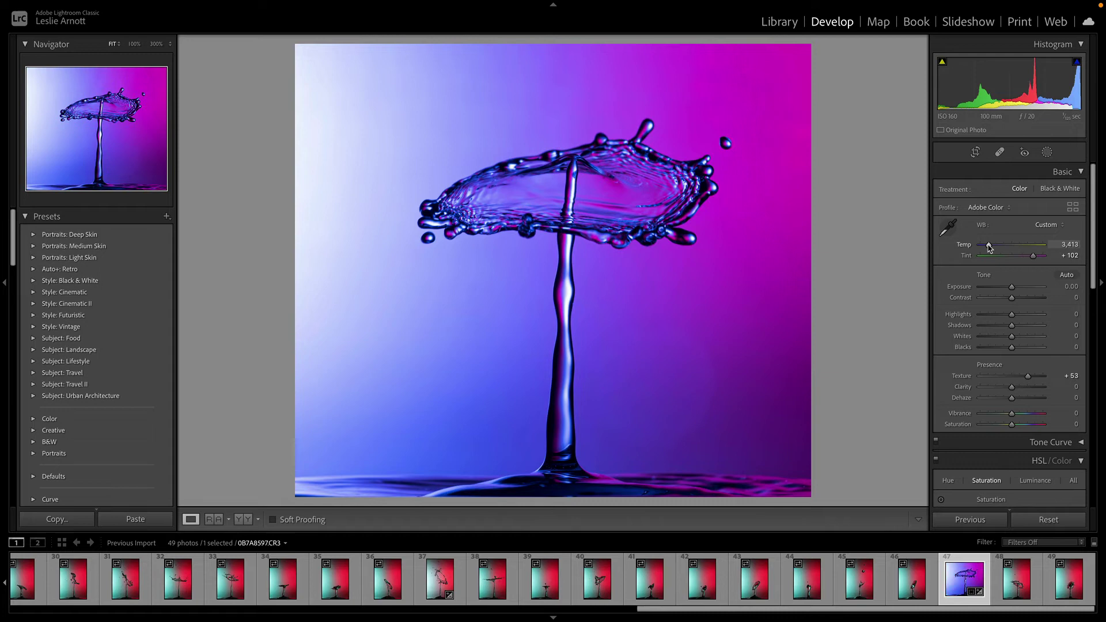
pyautogui.moveTo(990, 247)
pyautogui.mouseDown()
pyautogui.moveTo(979, 248)
pyautogui.moveTo(1007, 247)
pyautogui.moveTo(1010, 261)
pyautogui.moveTo(995, 251)
pyautogui.moveTo(1014, 260)
pyautogui.moveTo(995, 250)
pyautogui.mouseUp()
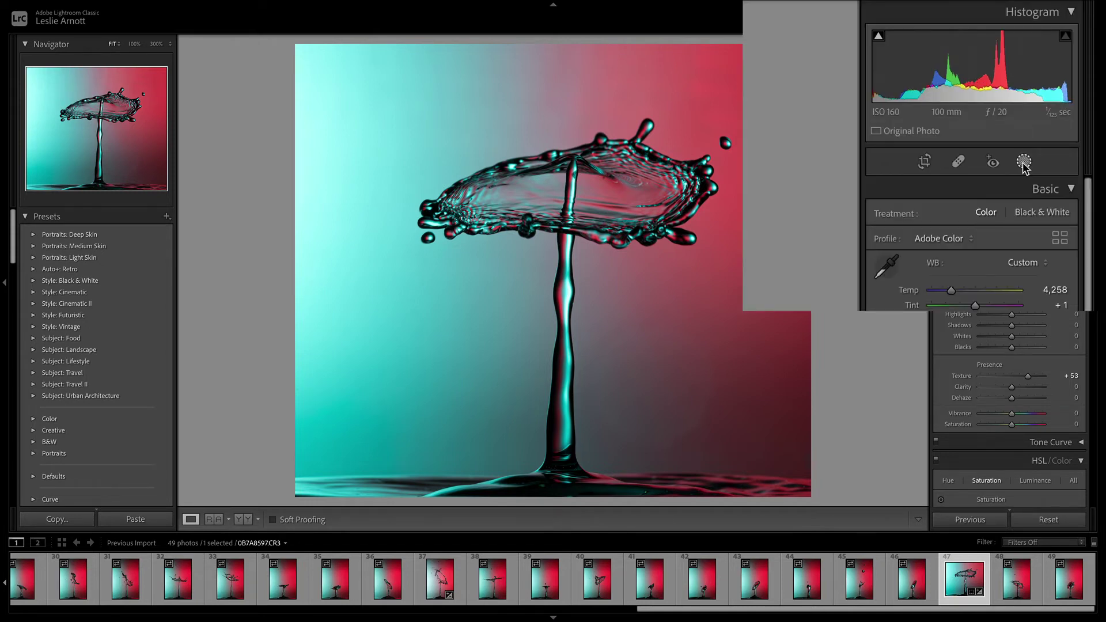
# - Add a radial gradient mask around the drop with Temp +35 and Tint −100
pyautogui.click(1047, 153)
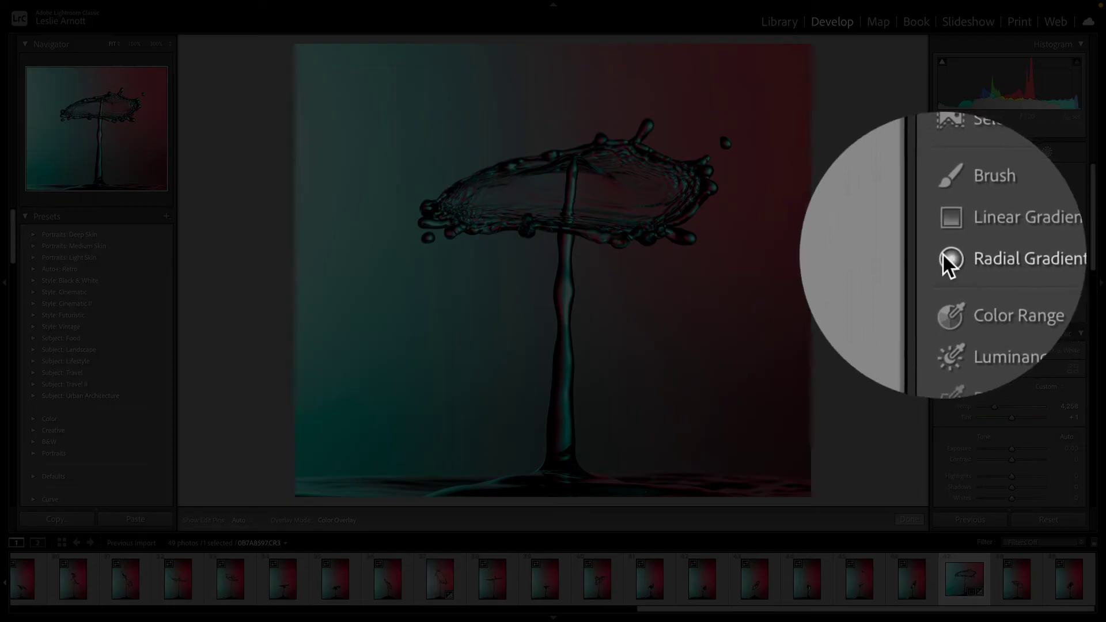
pyautogui.click(946, 257)
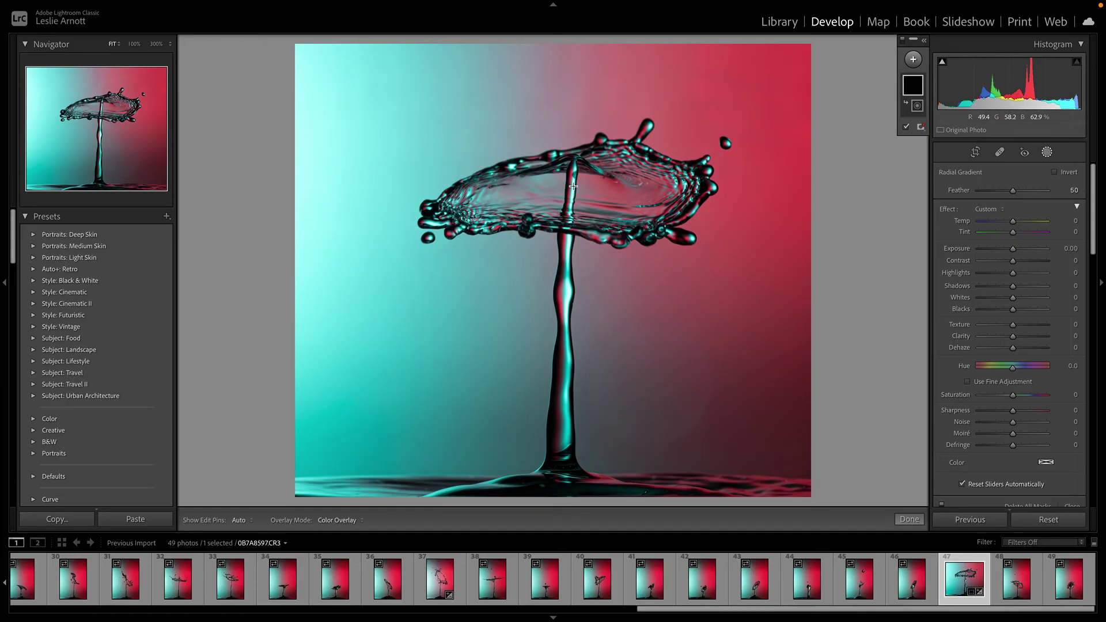
pyautogui.moveTo(574, 187); pyautogui.dragTo(719, 266)
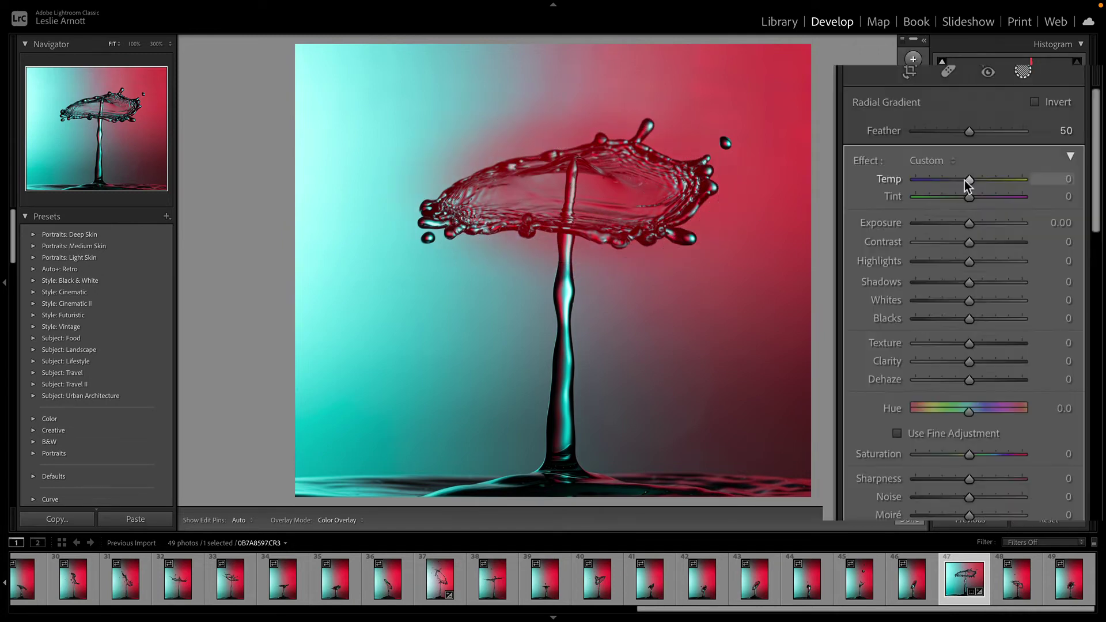
pyautogui.moveTo(970, 178); pyautogui.dragTo(856, 195)
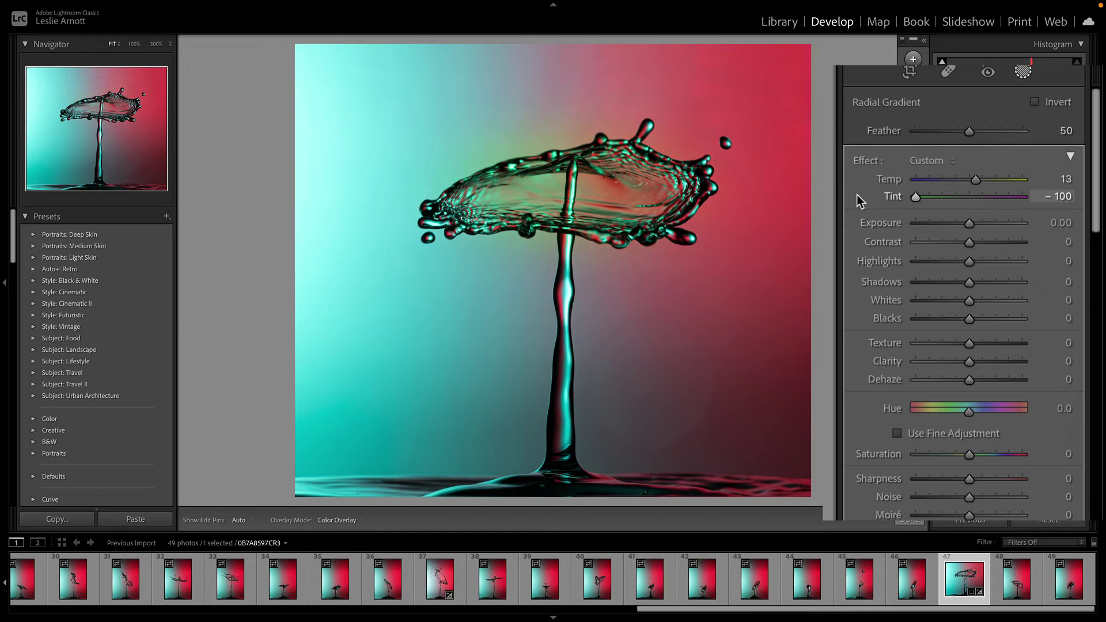
pyautogui.moveTo(996, 176); pyautogui.dragTo(990, 178)
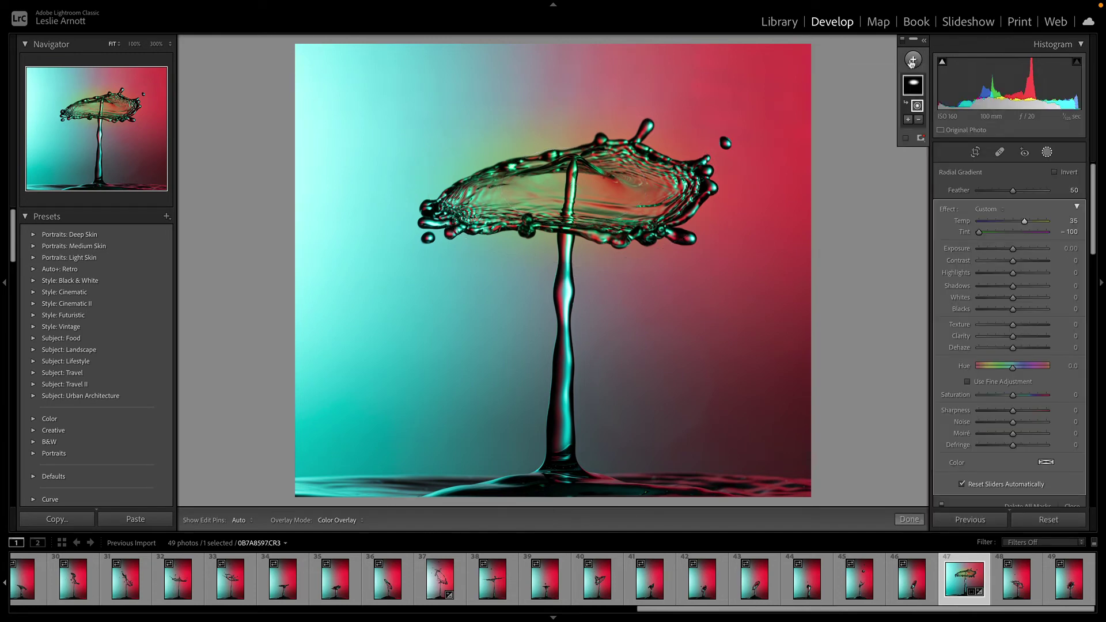
# - Add a linear gradient mask from the left edge toward the drop with Exposure −1.20
pyautogui.click(915, 159)
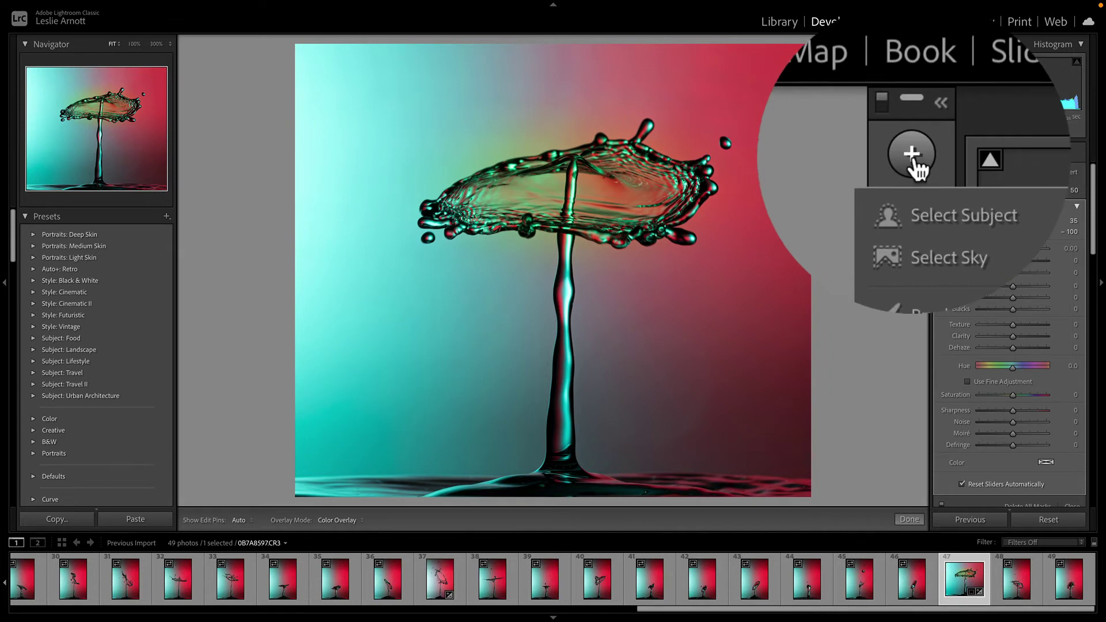
pyautogui.click(917, 157)
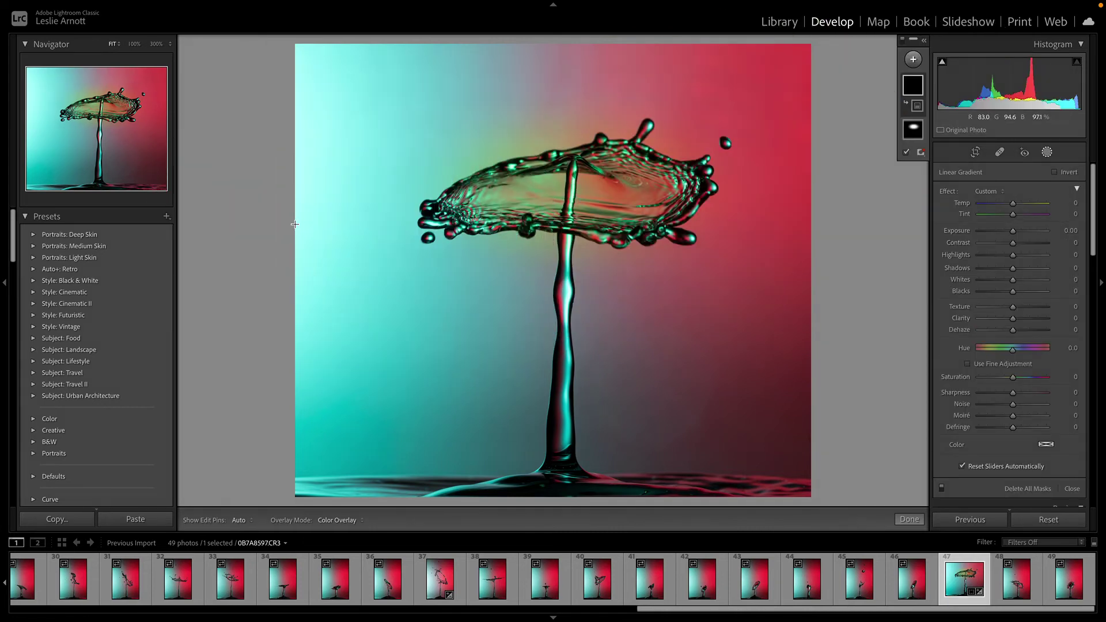
pyautogui.moveTo(300, 227); pyautogui.dragTo(507, 240)
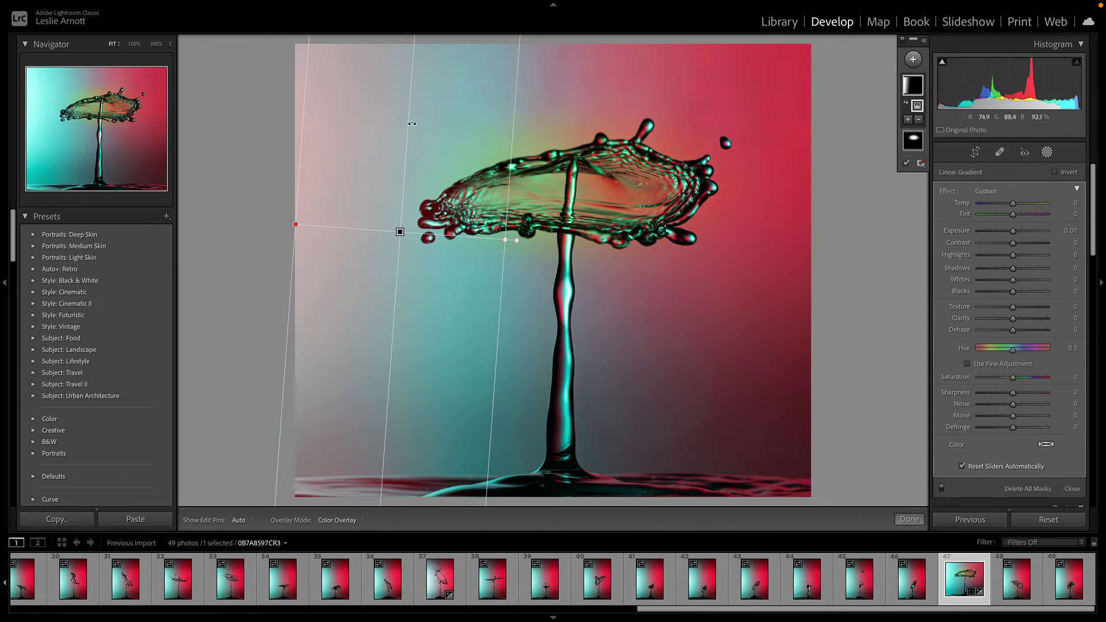
pyautogui.moveTo(506, 240); pyautogui.dragTo(540, 233)
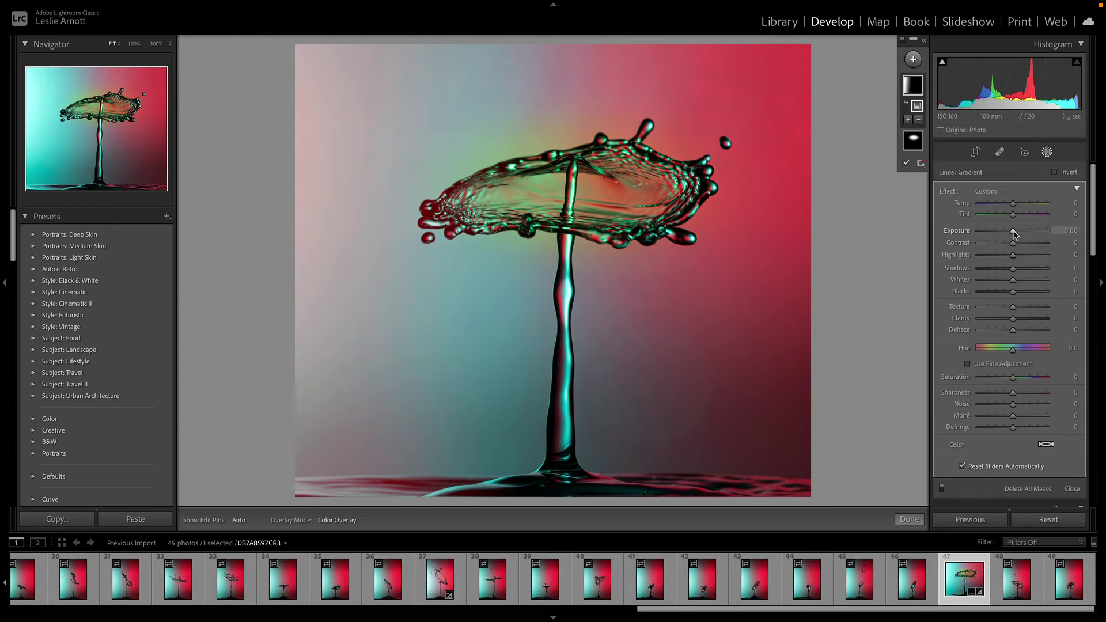
pyautogui.moveTo(1013, 232); pyautogui.dragTo(1010, 234)
pyautogui.moveTo(939, 219); pyautogui.dragTo(928, 220)
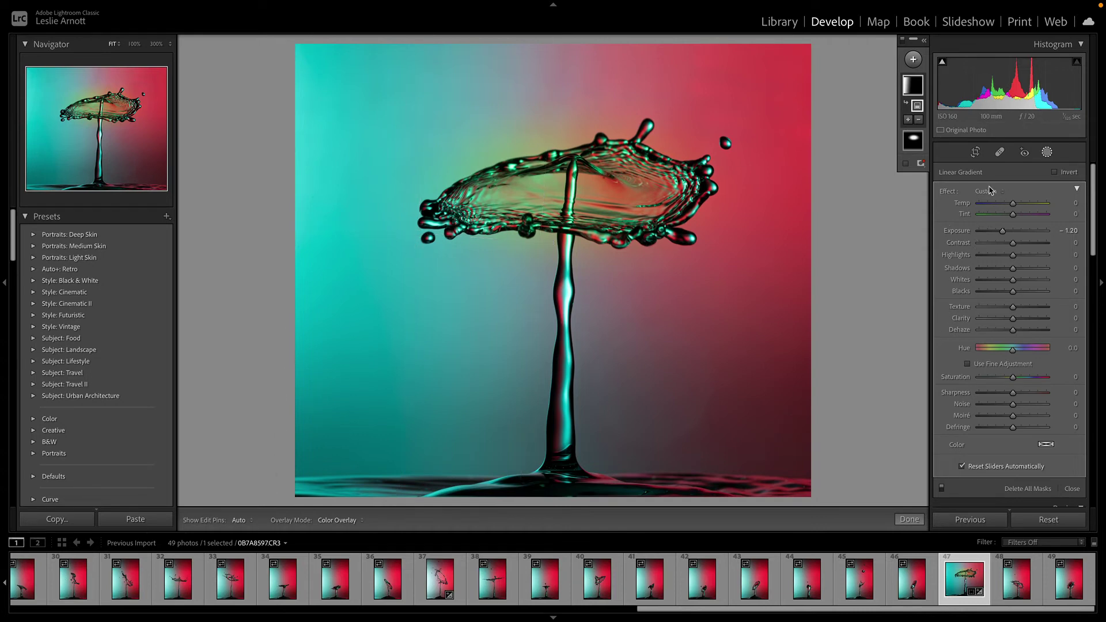
# - Add a radial gradient on the lower-right corner with Exposure +0.78 and Shadows −55, hiding its overlay
pyautogui.click(914, 59)
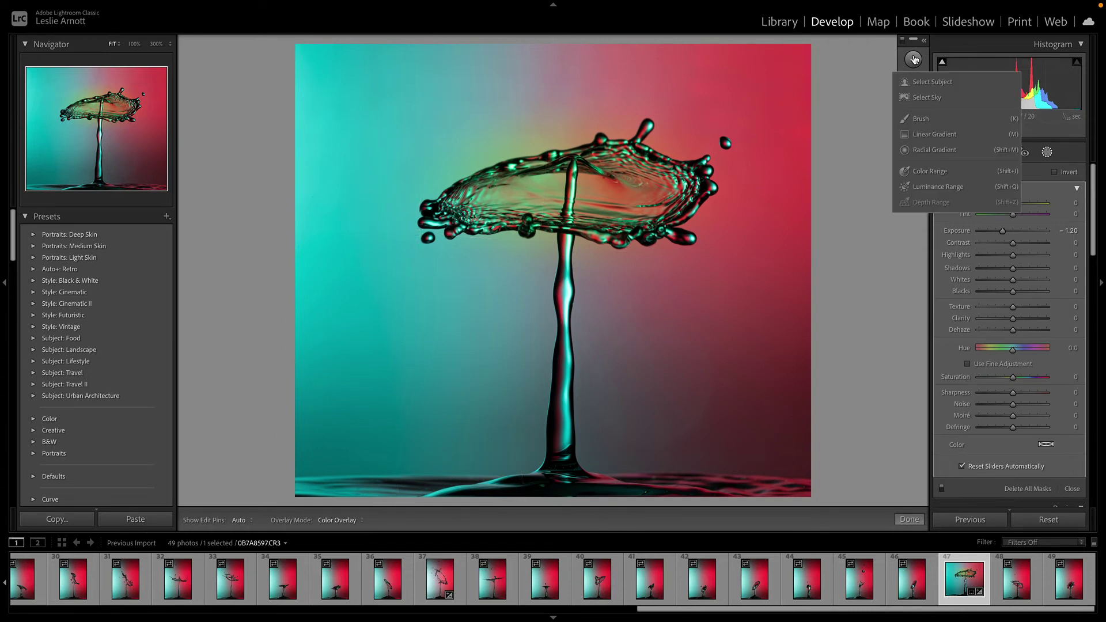
pyautogui.click(916, 149)
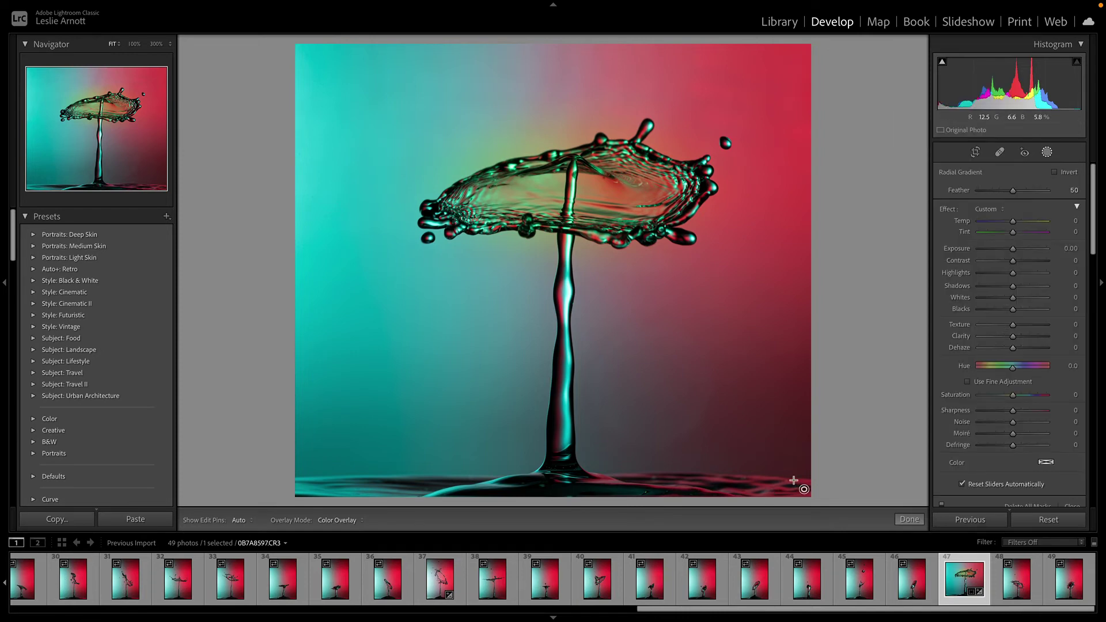
pyautogui.moveTo(804, 488); pyautogui.dragTo(647, 323)
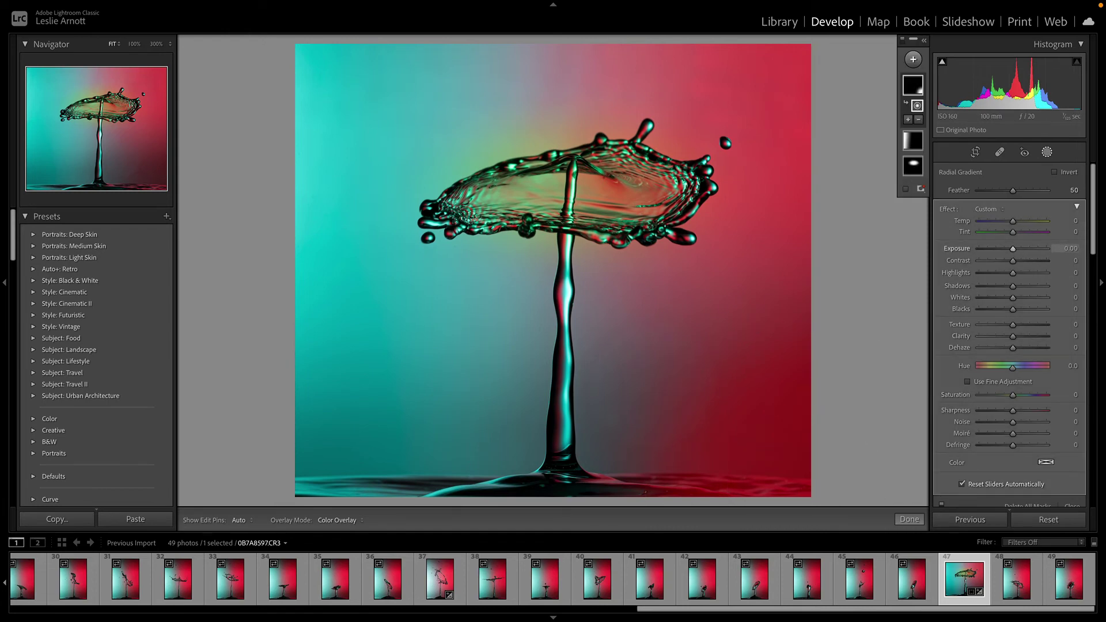
pyautogui.moveTo(1013, 248); pyautogui.dragTo(1020, 252)
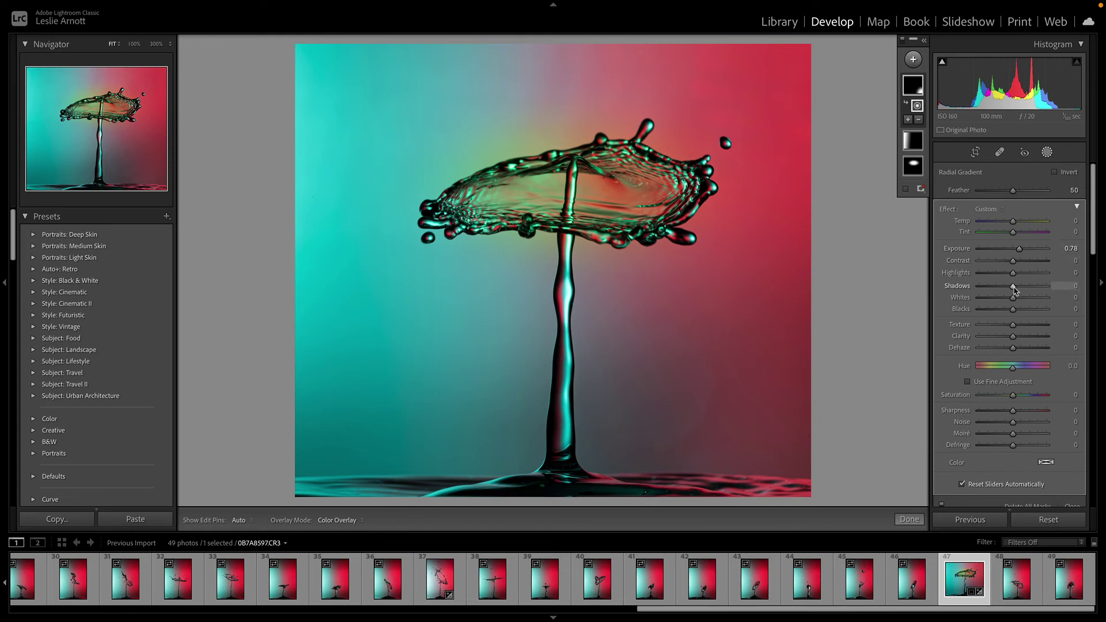
pyautogui.moveTo(1013, 286); pyautogui.dragTo(995, 288)
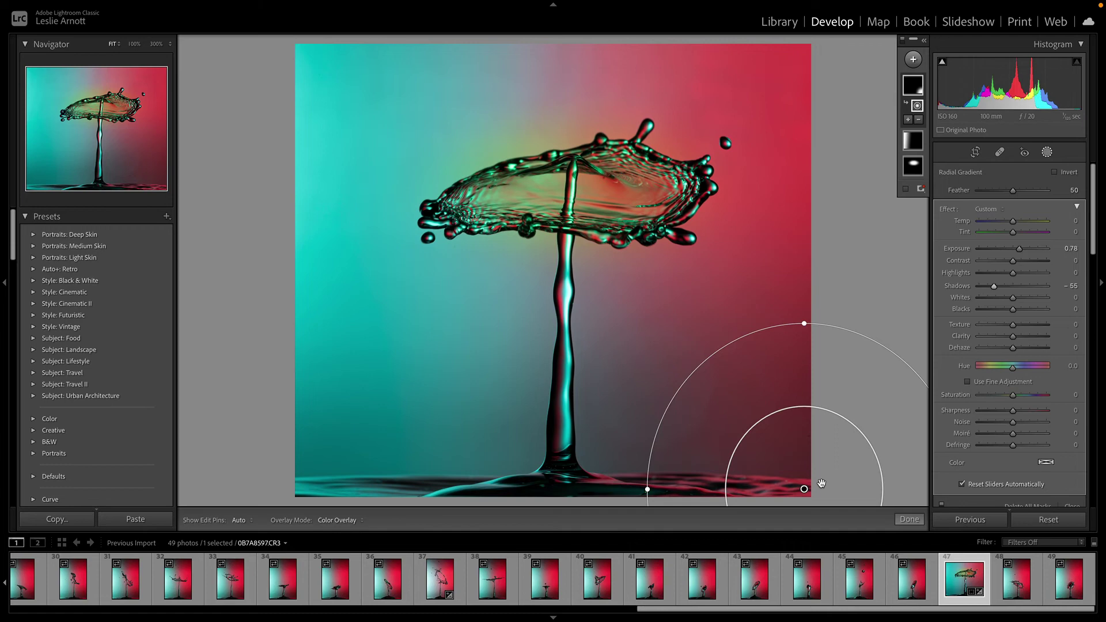
pyautogui.press('Delete')
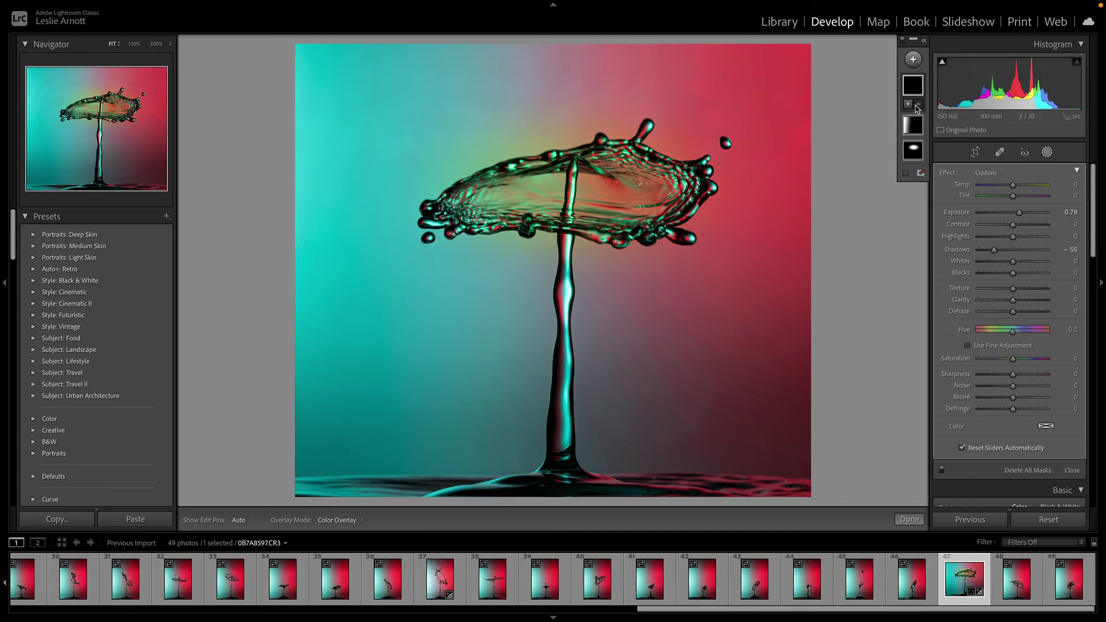
# - Add a linear gradient from the lower right toward the stem, with Temp pulled left to cool it purple
pyautogui.click(914, 59)
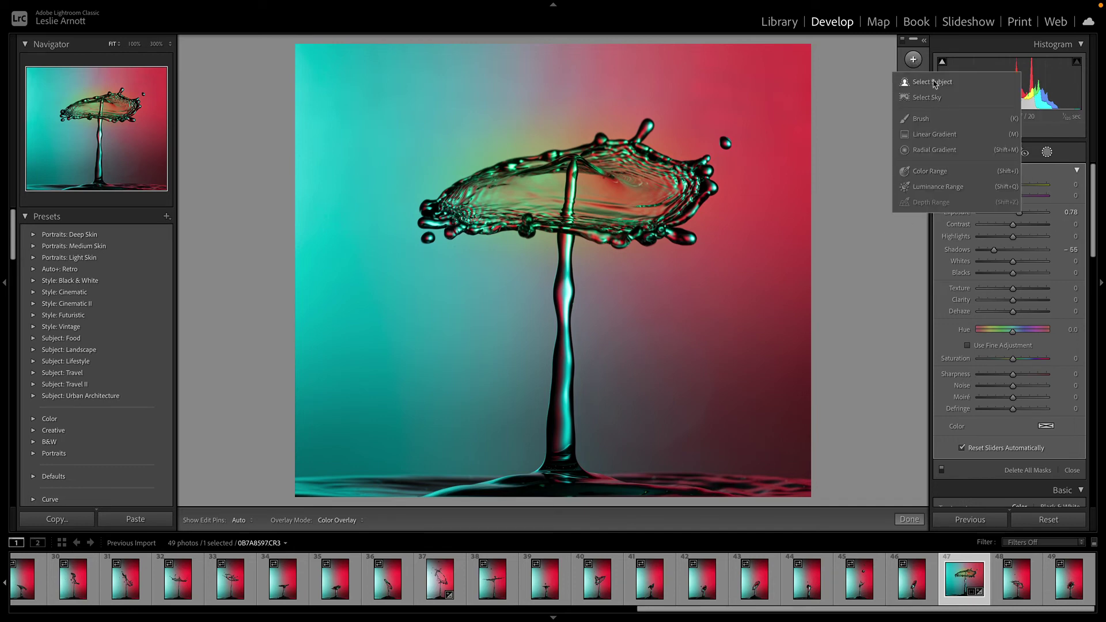
pyautogui.click(926, 136)
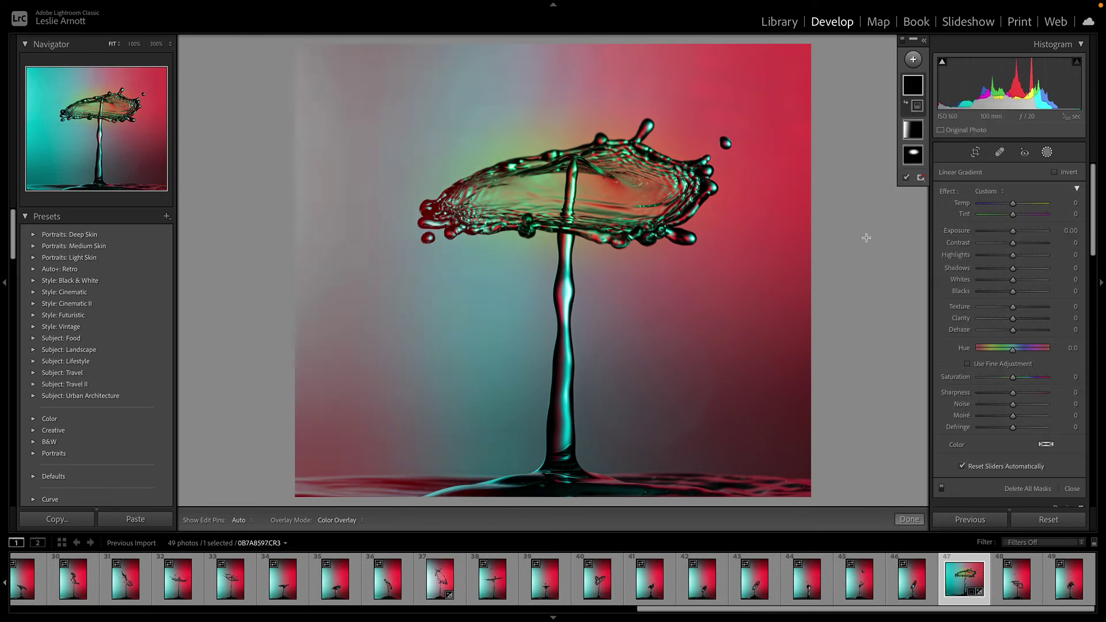
pyautogui.moveTo(795, 482); pyautogui.dragTo(568, 304)
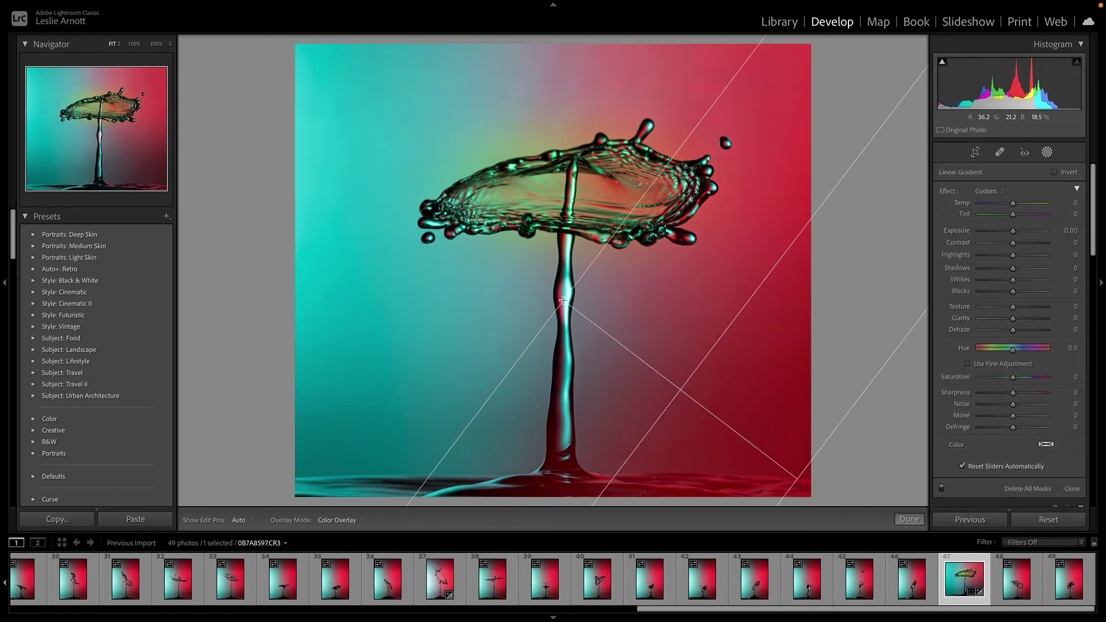
pyautogui.moveTo(1015, 203); pyautogui.dragTo(978, 208)
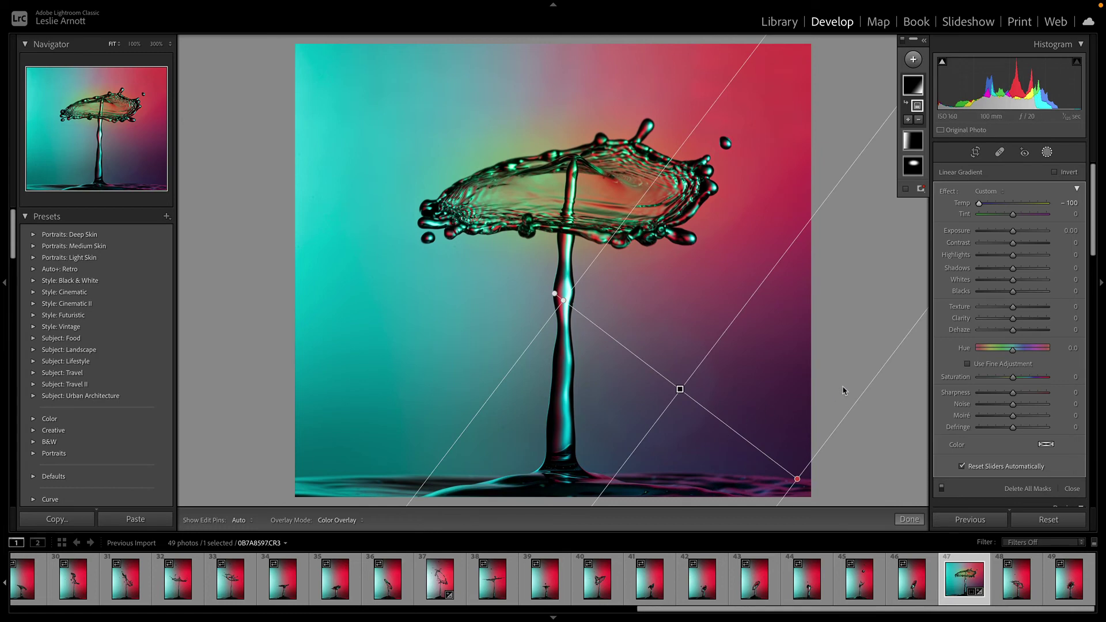
pyautogui.click(910, 520)
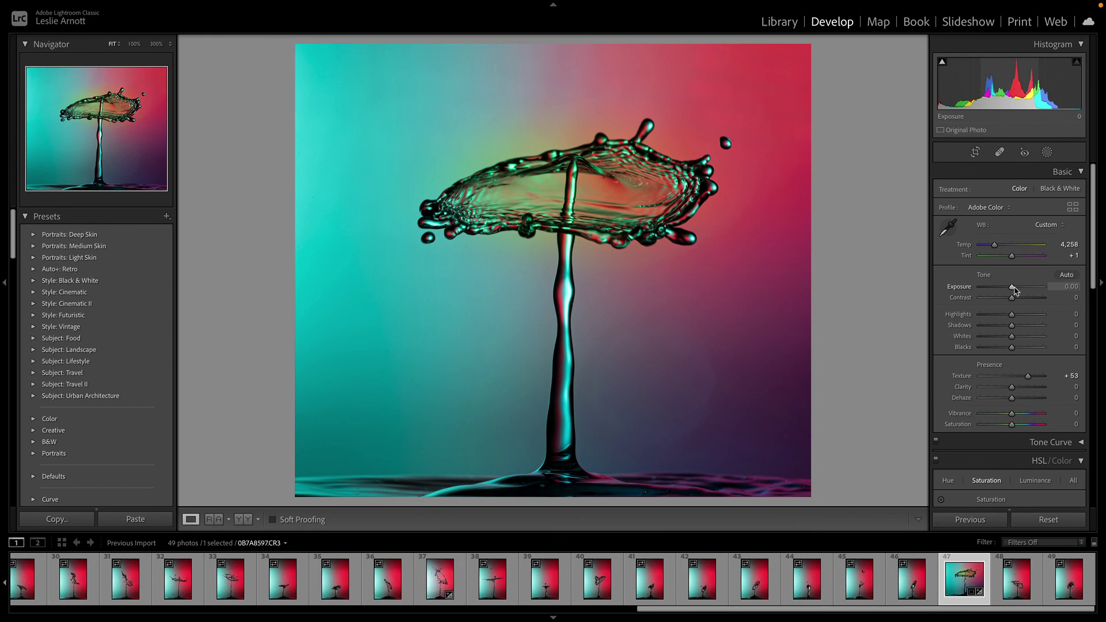
# - Raise Exposure to +0.30, lift Blacks to +16, and push Tint to about -141 toward green
pyautogui.moveTo(1013, 290); pyautogui.dragTo(995, 314)
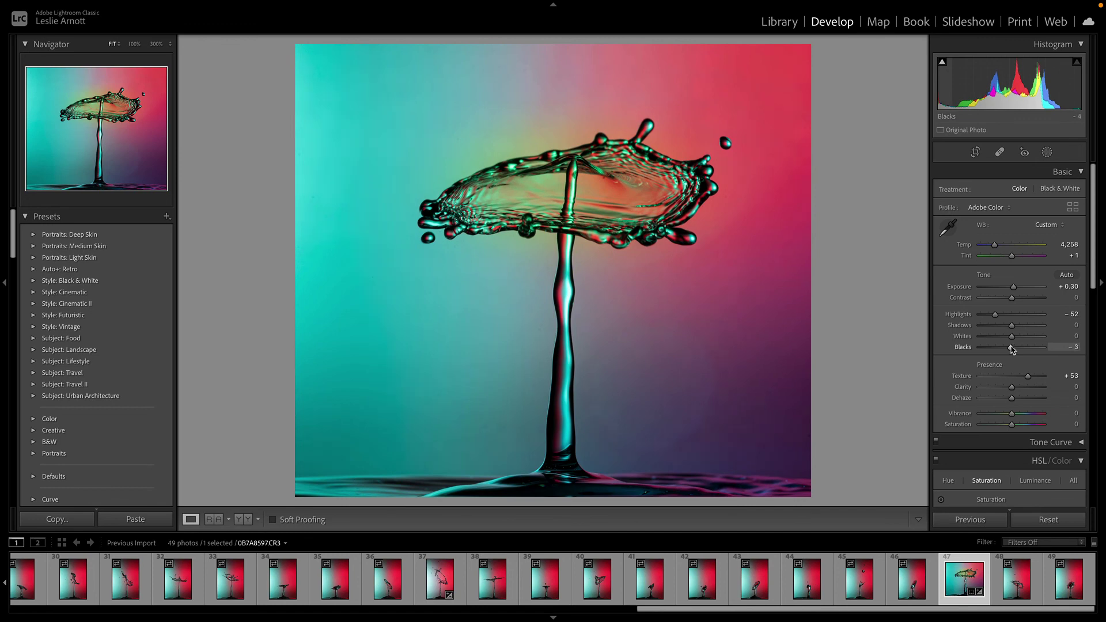
pyautogui.moveTo(1012, 347); pyautogui.dragTo(1016, 348)
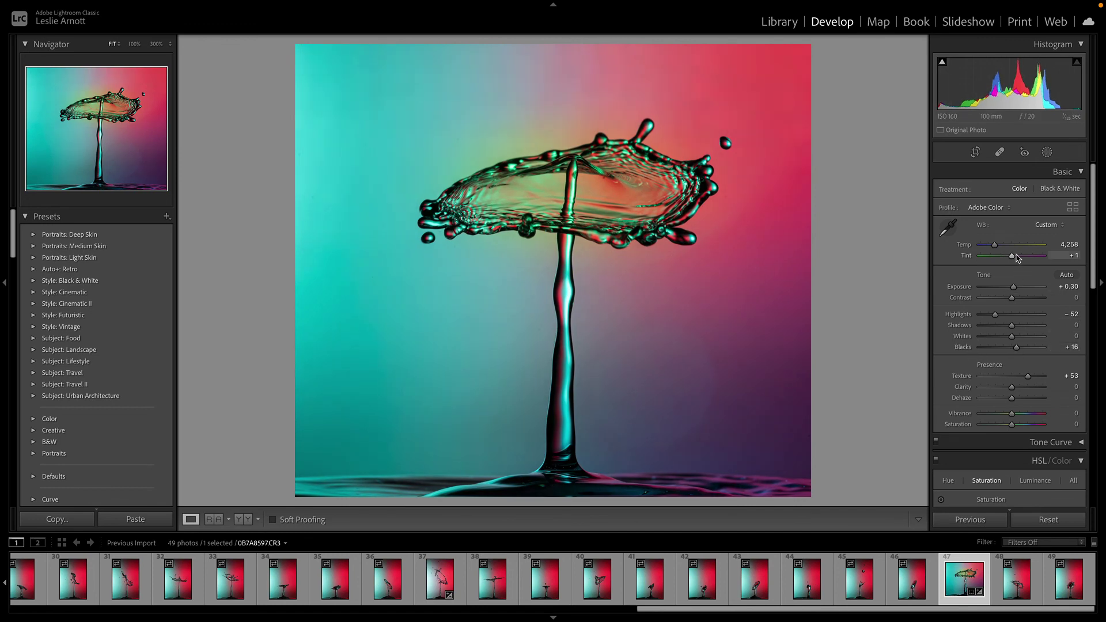
pyautogui.moveTo(1012, 258)
pyautogui.mouseDown()
pyautogui.moveTo(1027, 258)
pyautogui.moveTo(983, 262)
pyautogui.moveTo(986, 247)
pyautogui.moveTo(1007, 246)
pyautogui.mouseUp()
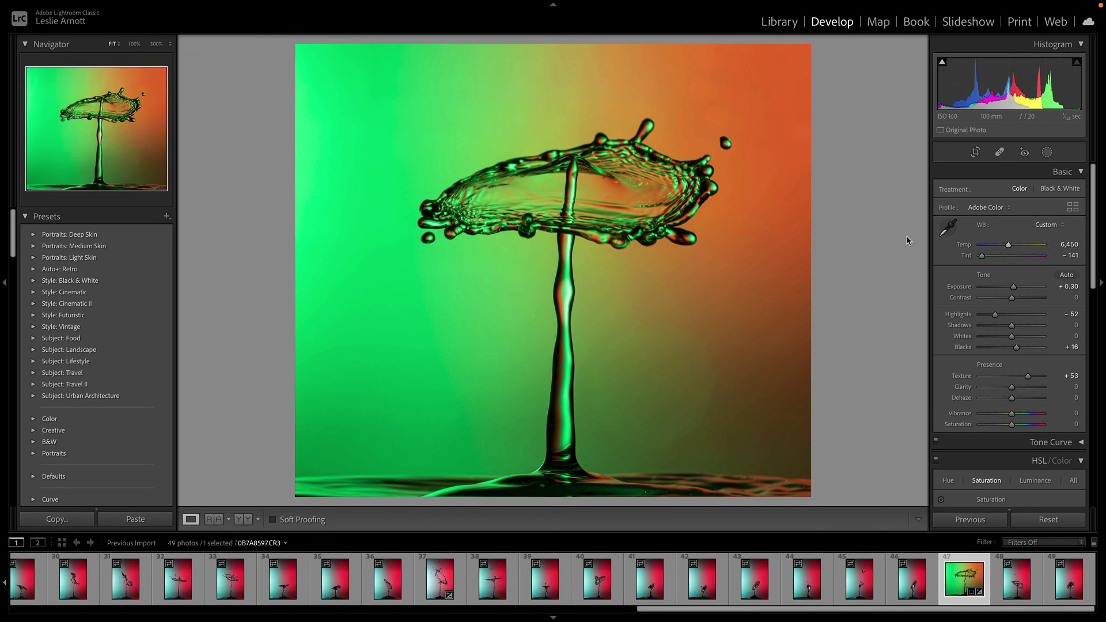